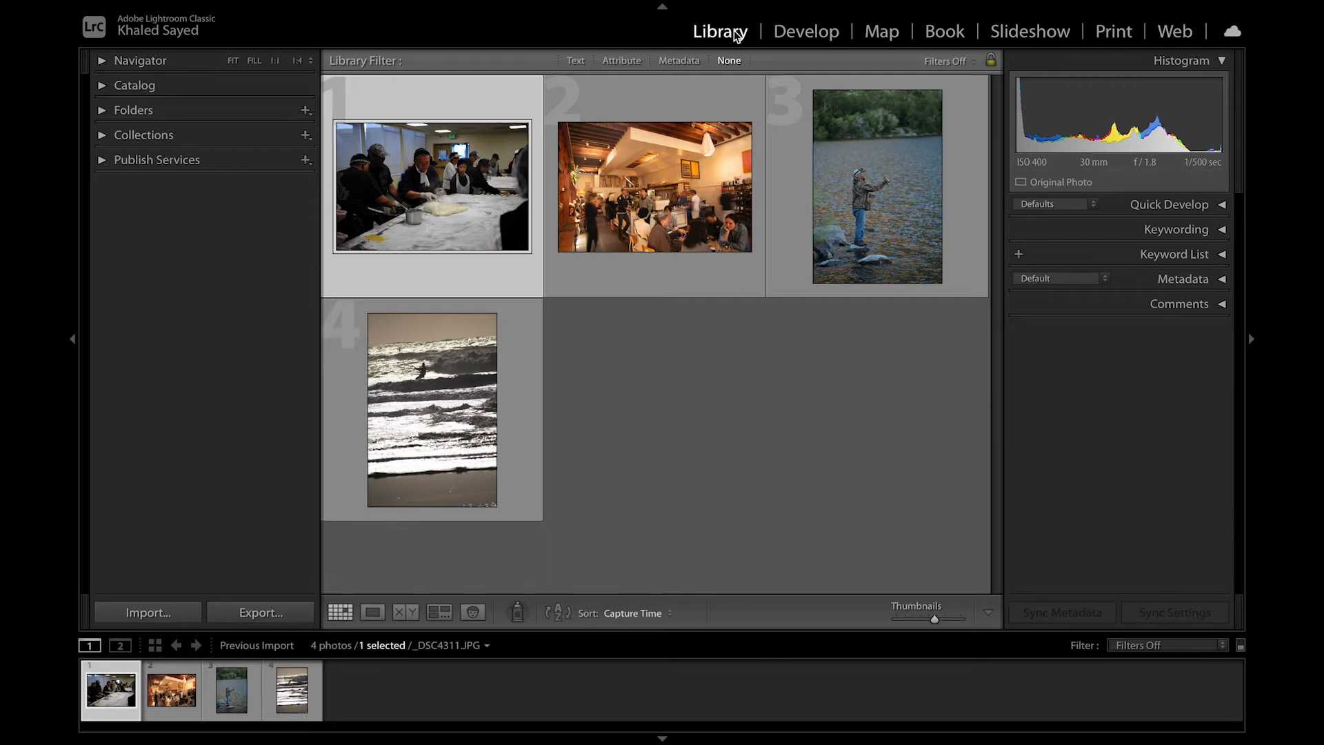
Step: Open the selected dough-making photo for developing, and set its Contrast to +12 and Shadows to +21
left_click(810, 35)
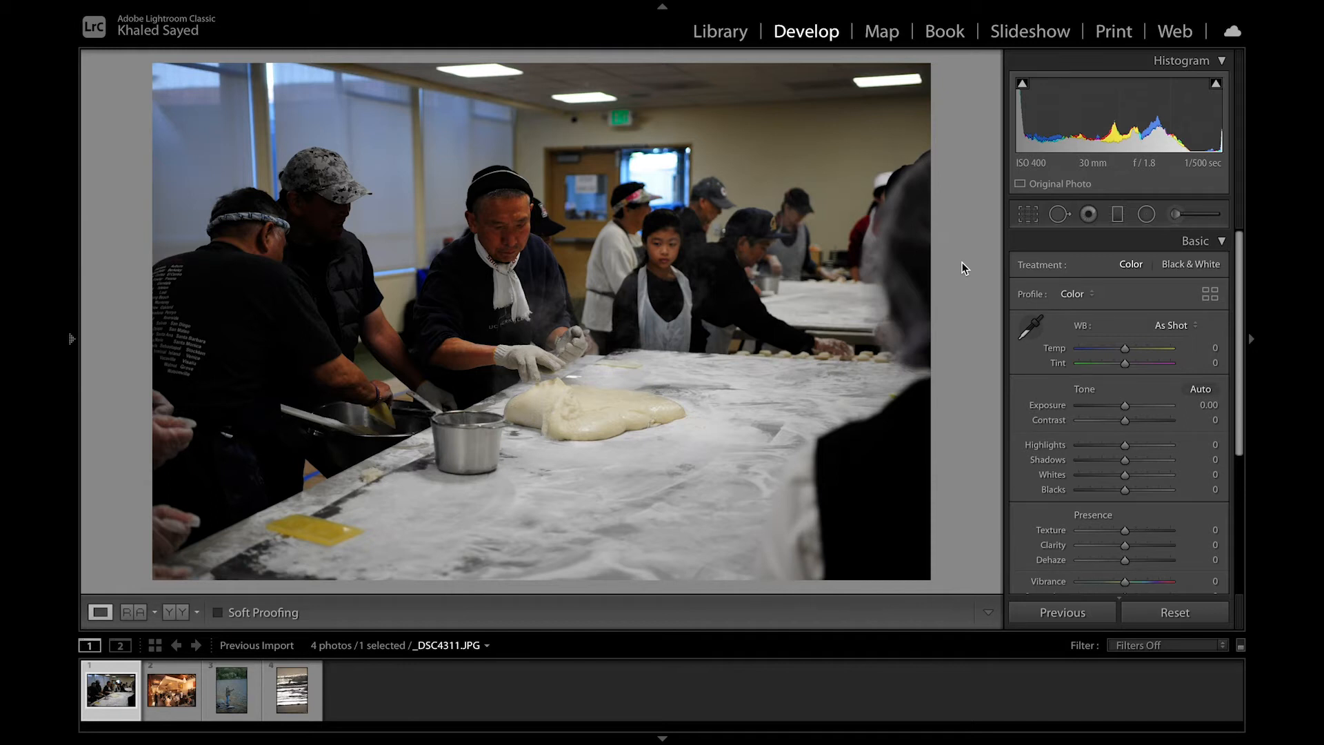
left_click_drag(1125, 420, 1131, 421)
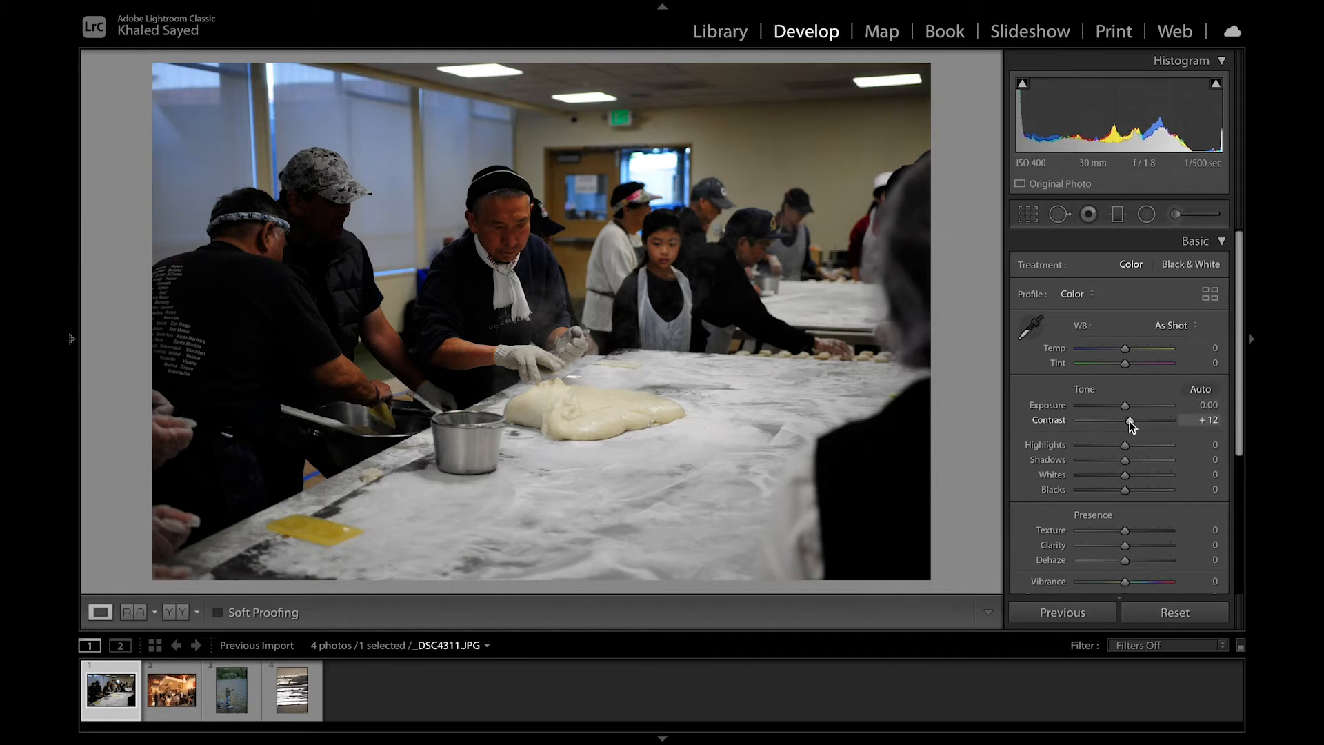
left_click_drag(1125, 461, 1135, 464)
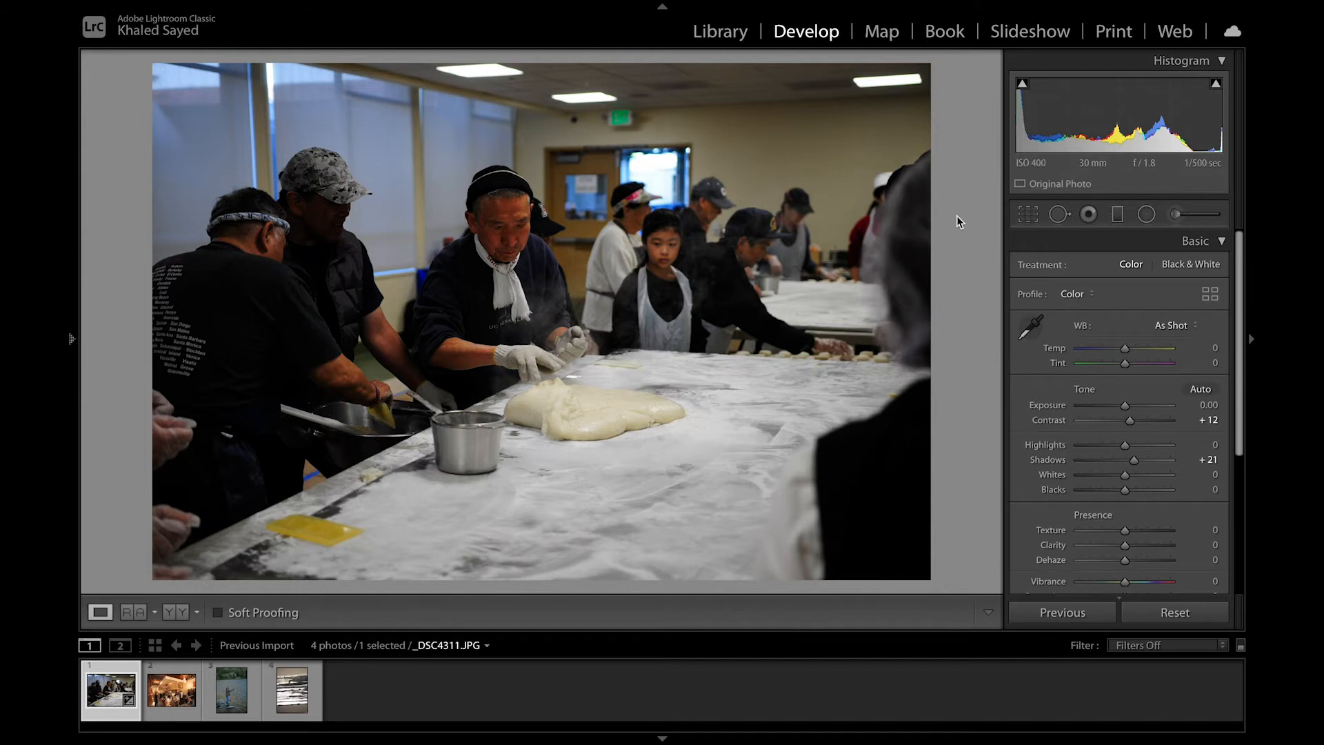
Step: Lock the original aspect ratio and crop the photo tighter around the man working the dough, excluding the dark foreground figure
left_click(1029, 215)
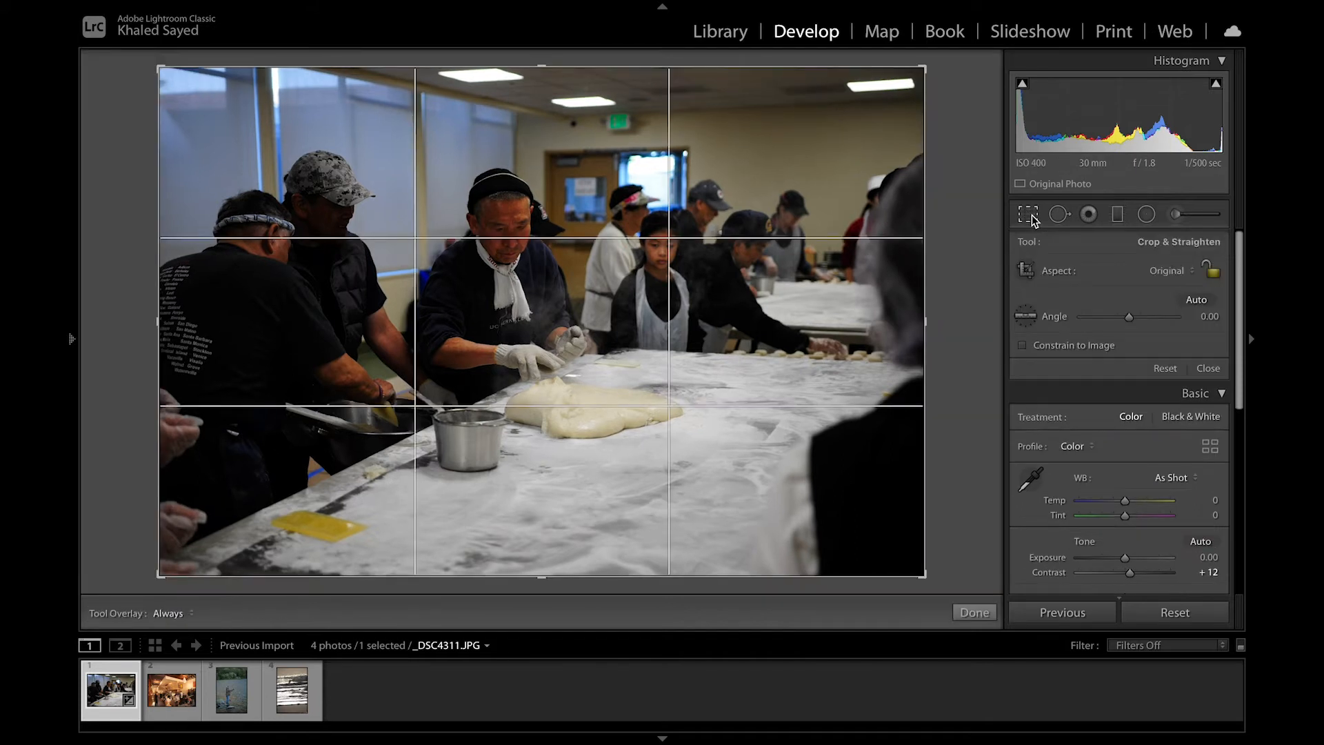
left_click(1210, 270)
left_click_drag(924, 69, 867, 105)
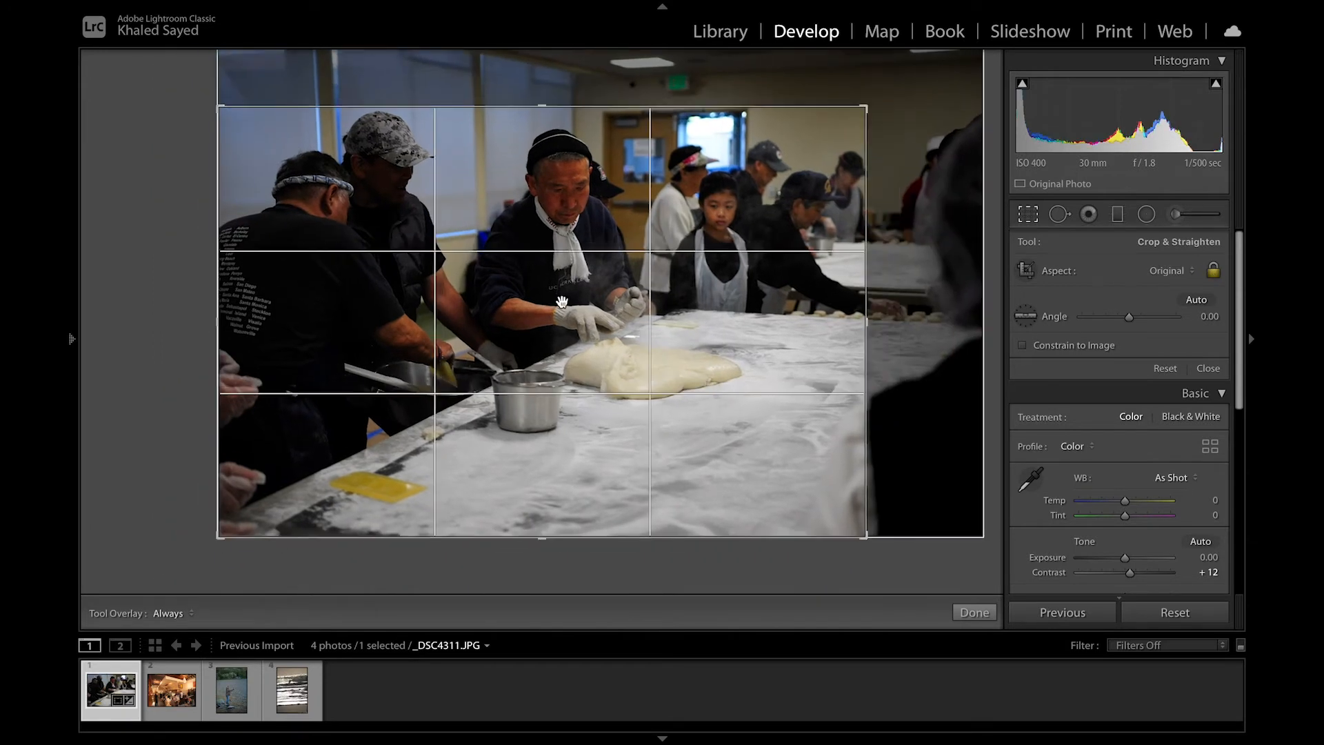
left_click_drag(220, 536, 269, 504)
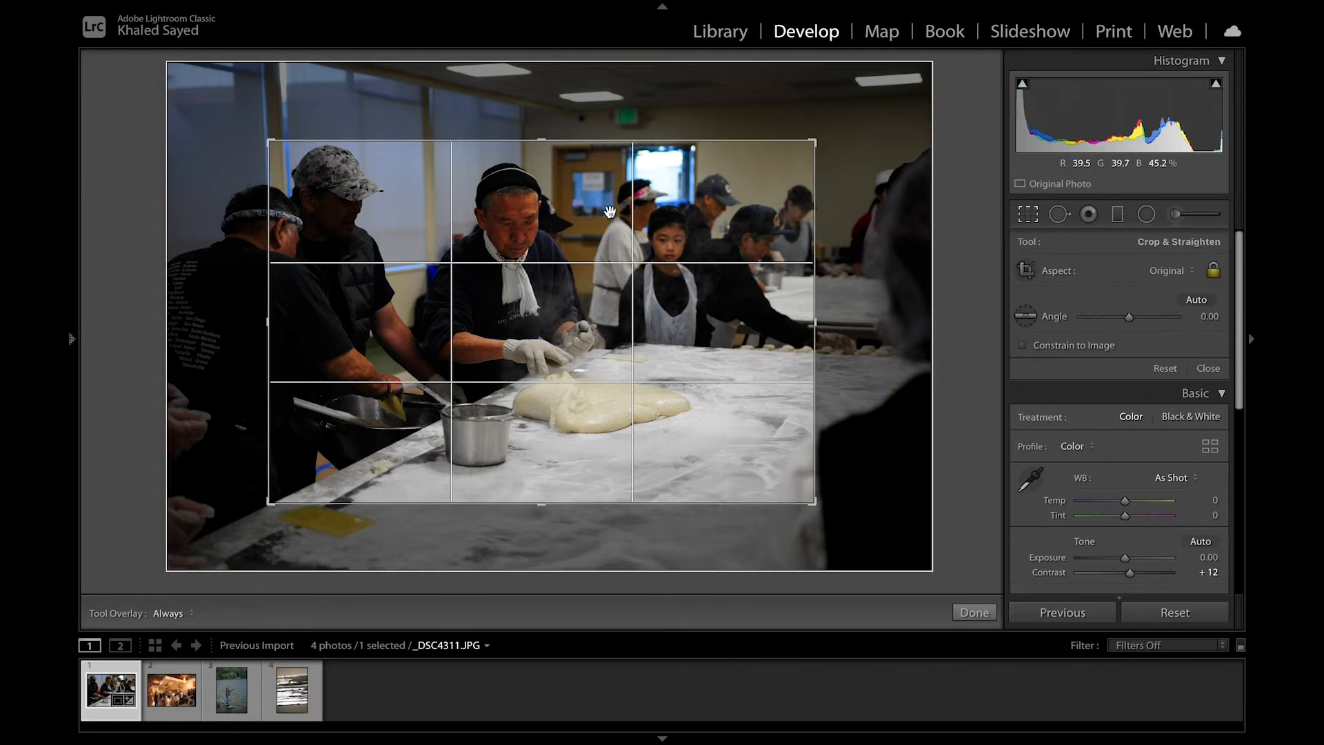
left_click(979, 613)
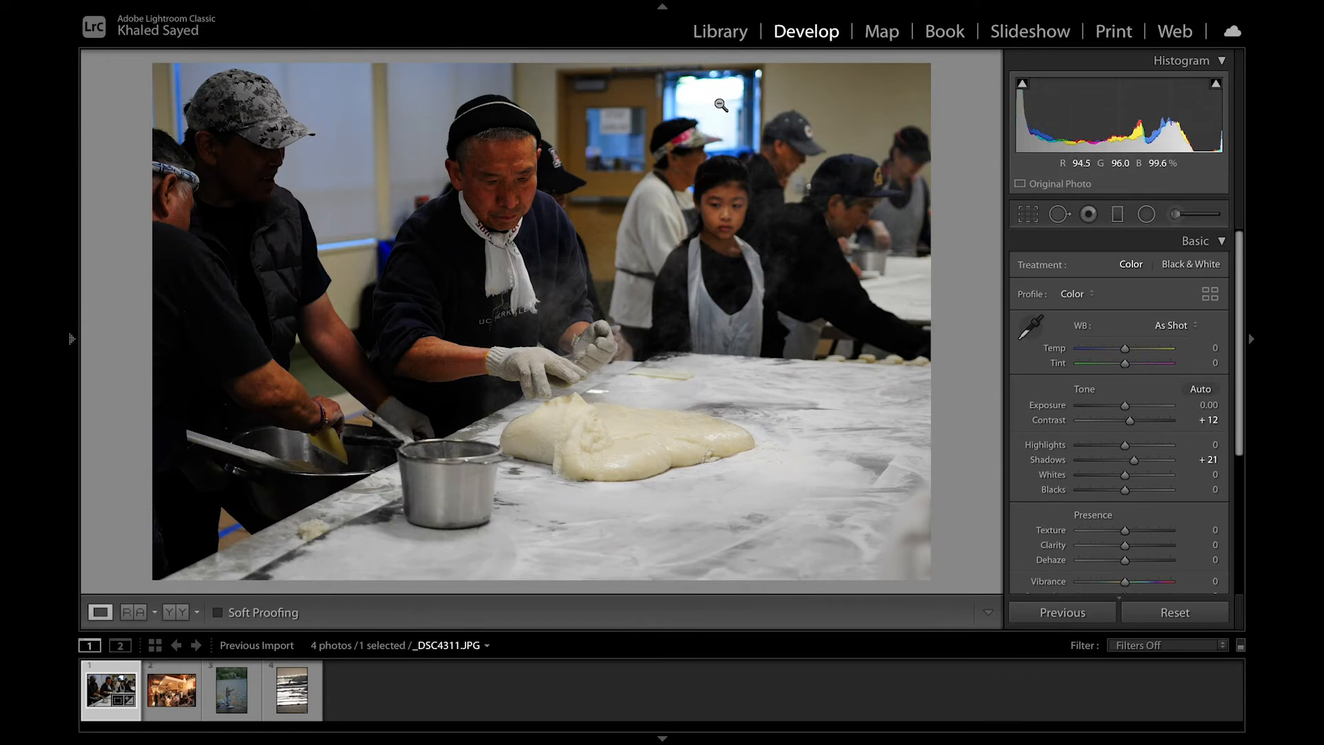
Step: Paint an Adjustment Brush mask over the bright doorway window behind the workers, with the selected mask overlay shown
left_click(1194, 214)
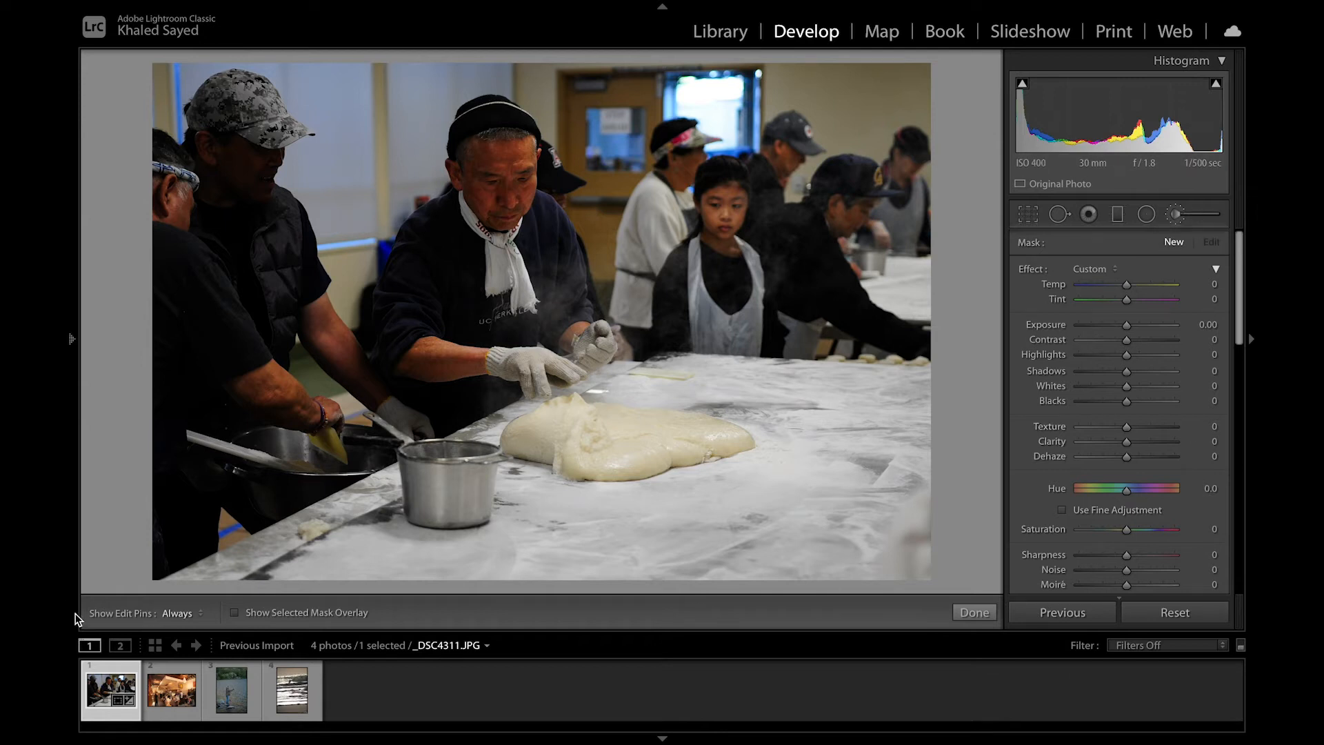
left_click(235, 612)
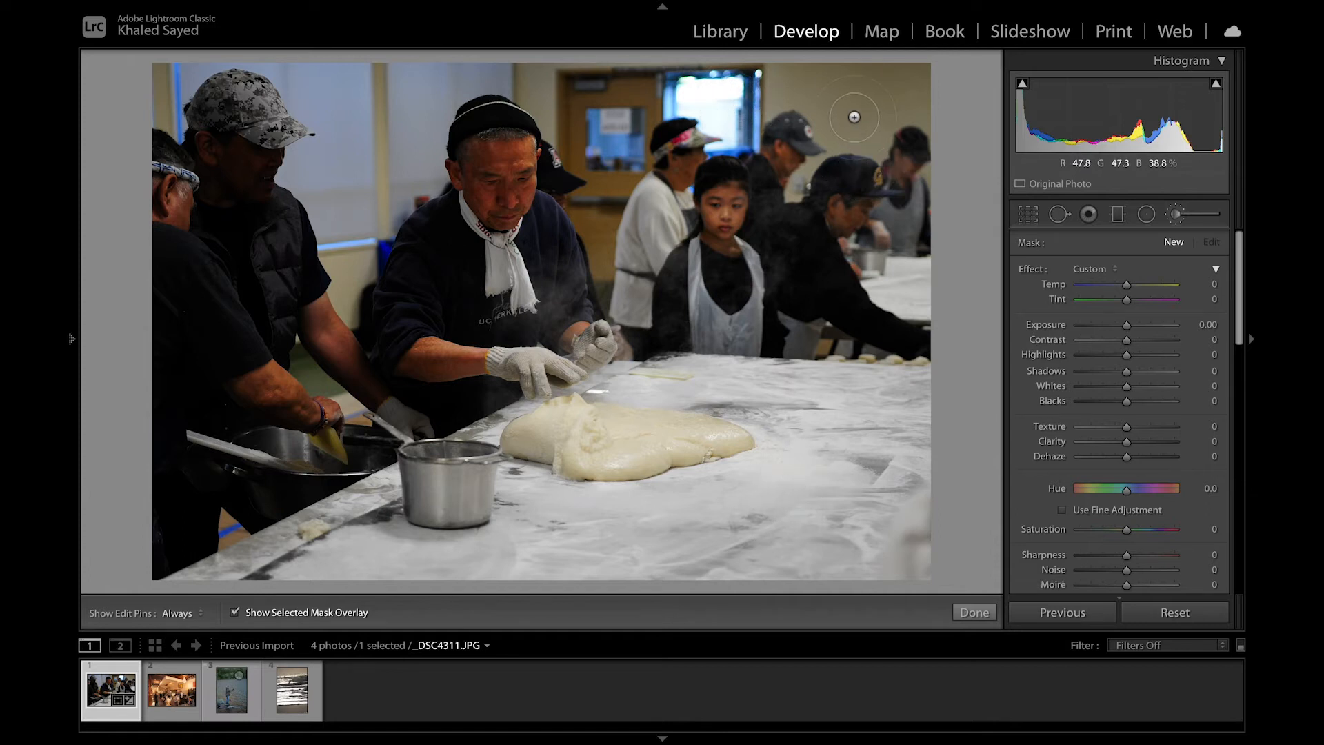
scroll(854, 117, "up", 4)
scroll(855, 117, "down", 5)
scroll(855, 117, "down", 3)
scroll(854, 117, "up", 3)
scroll(855, 117, "down", 3)
mouse_move(679, 90)
left_mouse_down()
mouse_move(735, 97)
mouse_move(717, 79)
mouse_move(743, 82)
mouse_move(739, 123)
mouse_move(683, 98)
mouse_move(728, 118)
mouse_move(731, 144)
left_mouse_up()
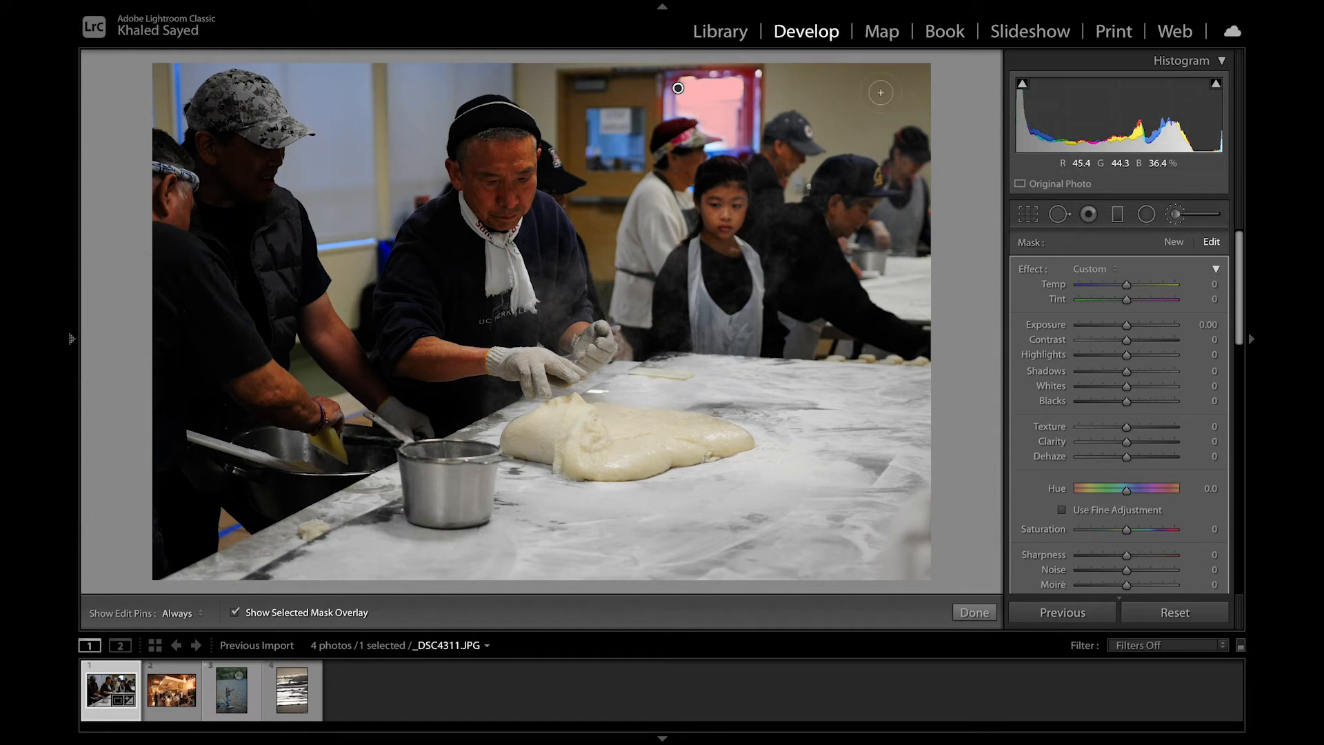
Step: Erase the brush mask where it spills over the cap of the worker in front of the bright doorway
scroll(881, 92, "down", 5)
key("h")
key("h")
key("alt")
key("h")
key("h")
left_click_drag(687, 151, 672, 132)
key("alt")
scroll(1036, 434, "down", 2)
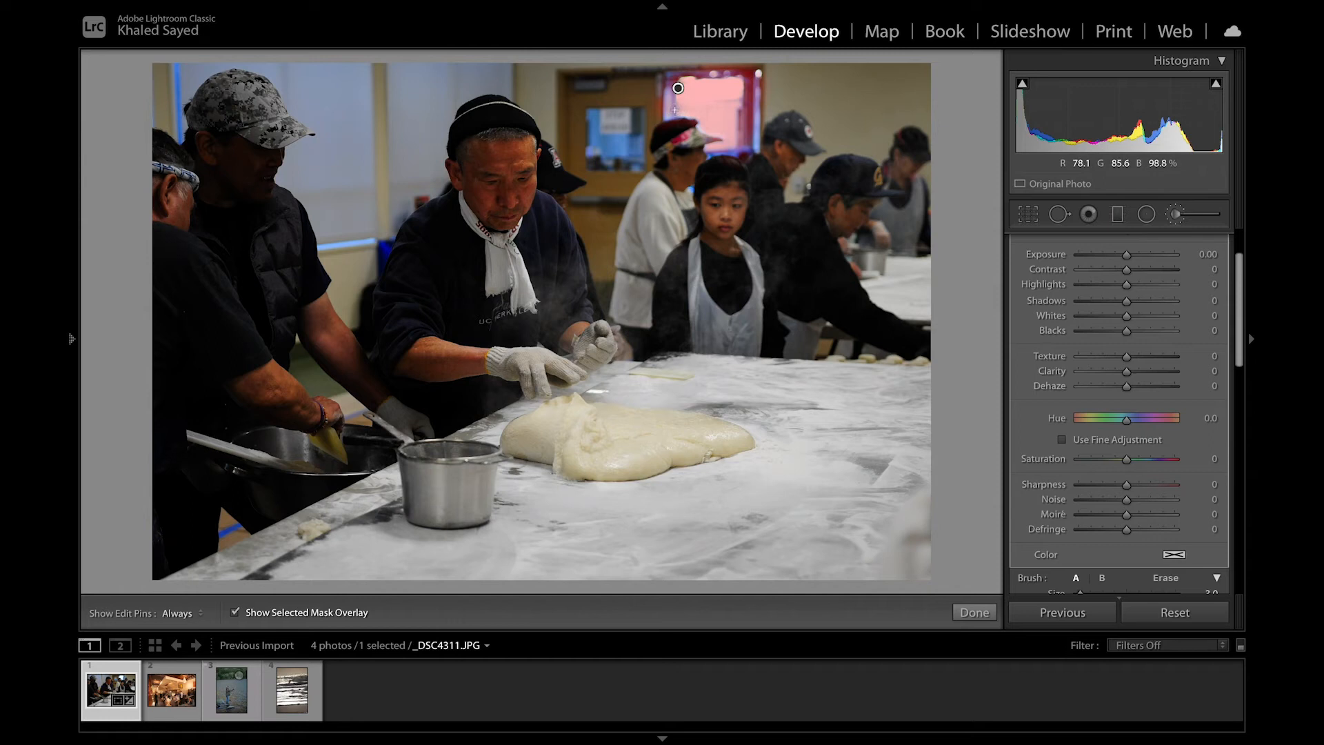
key("h")
key("h")
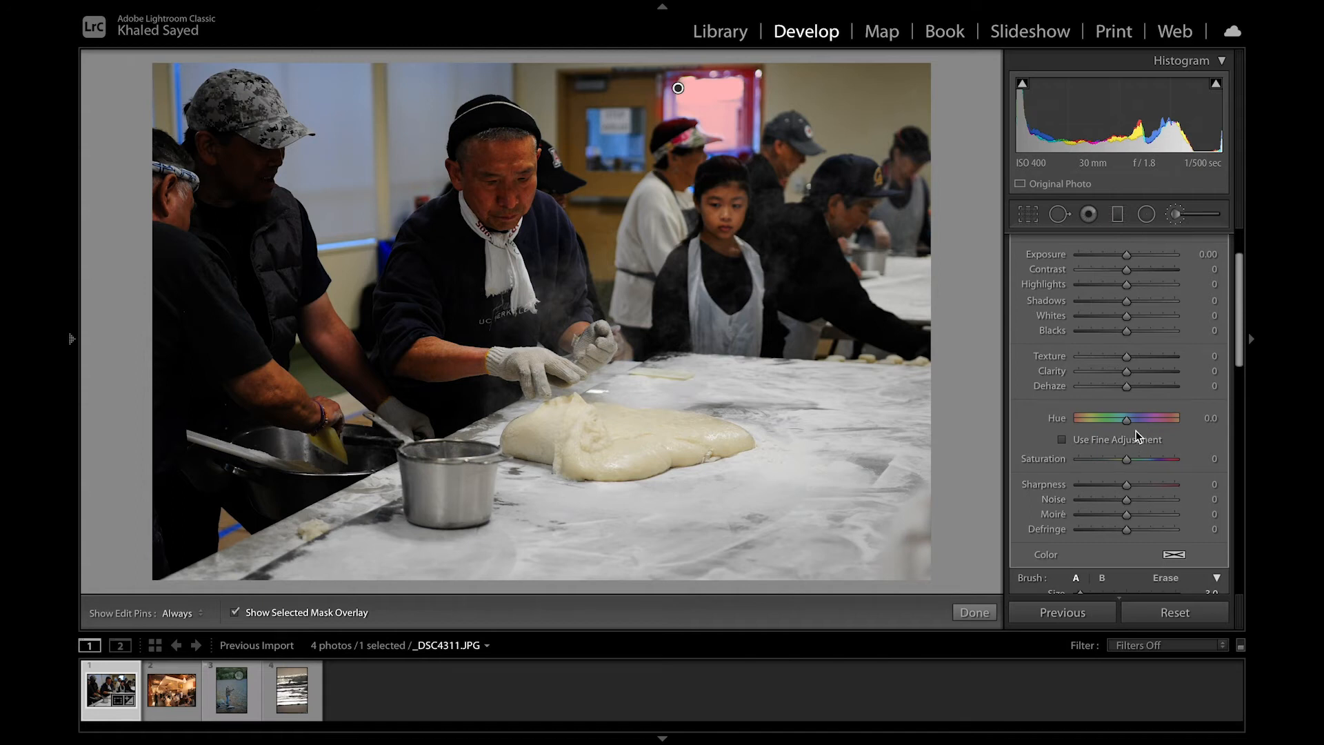
Step: Darken the masked doorway with Highlights −44 and Exposure −0.25, hide the mask overlay, and finish the brush adjustment
left_click_drag(1128, 283, 1097, 288)
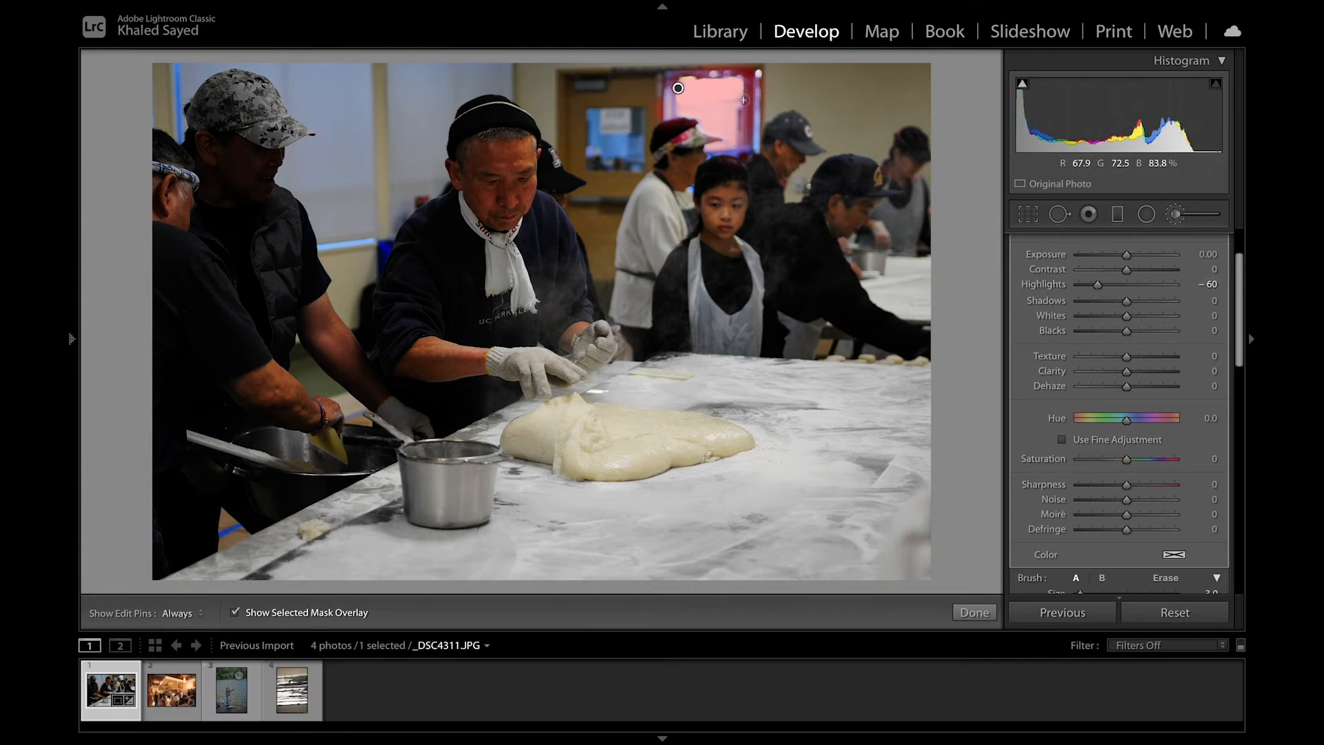
left_click(234, 613)
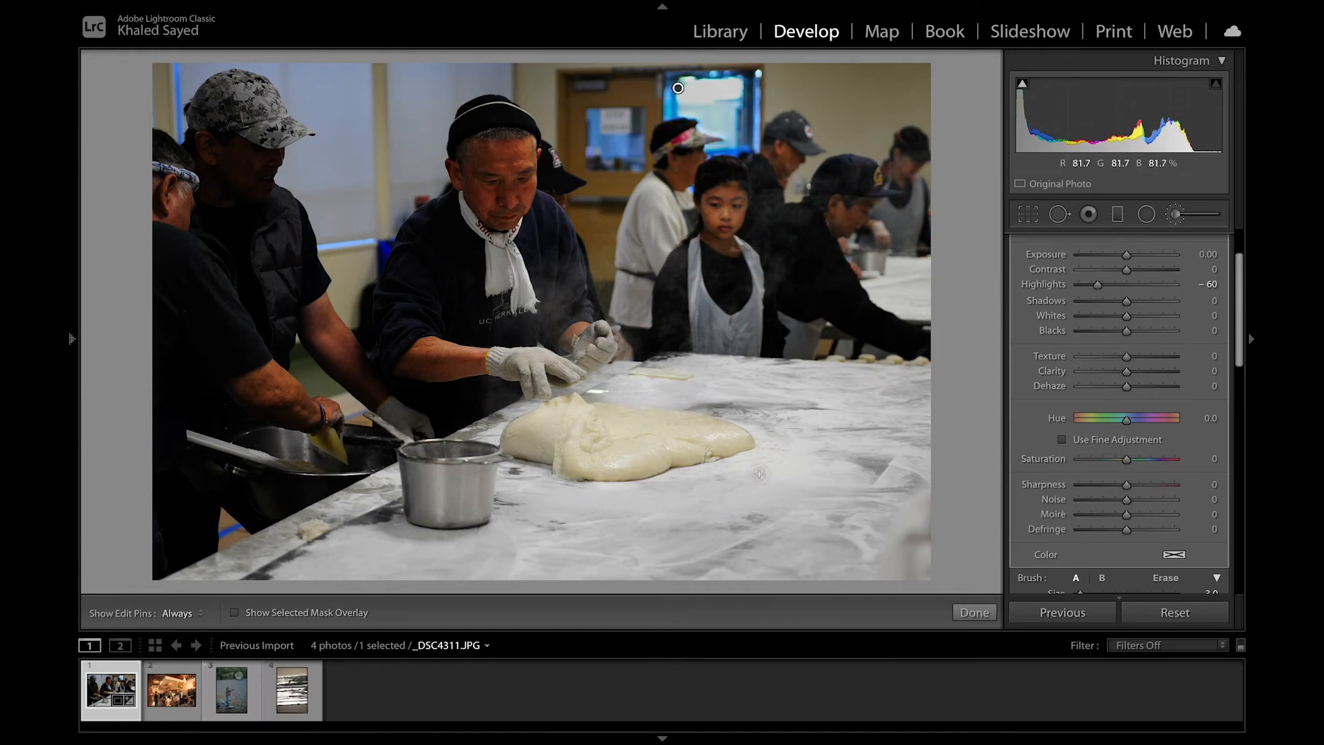
left_click(234, 613)
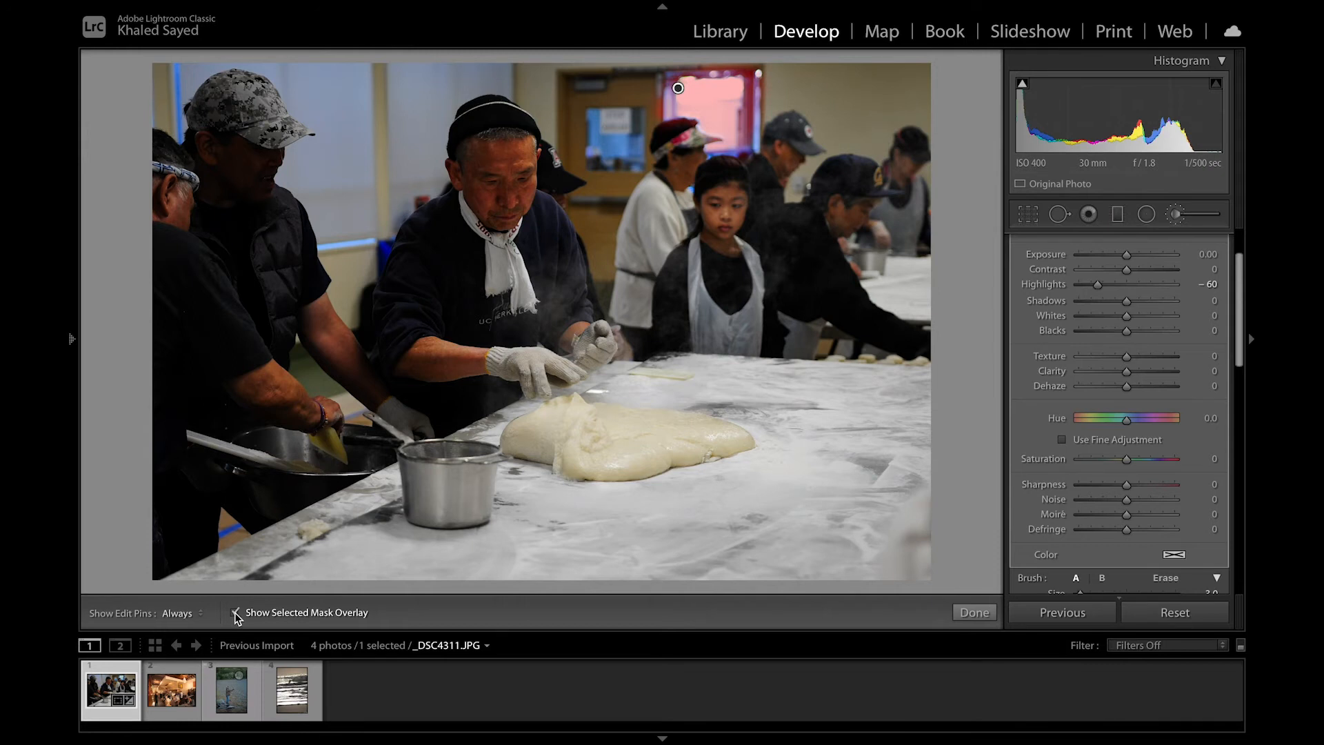
left_click(235, 613)
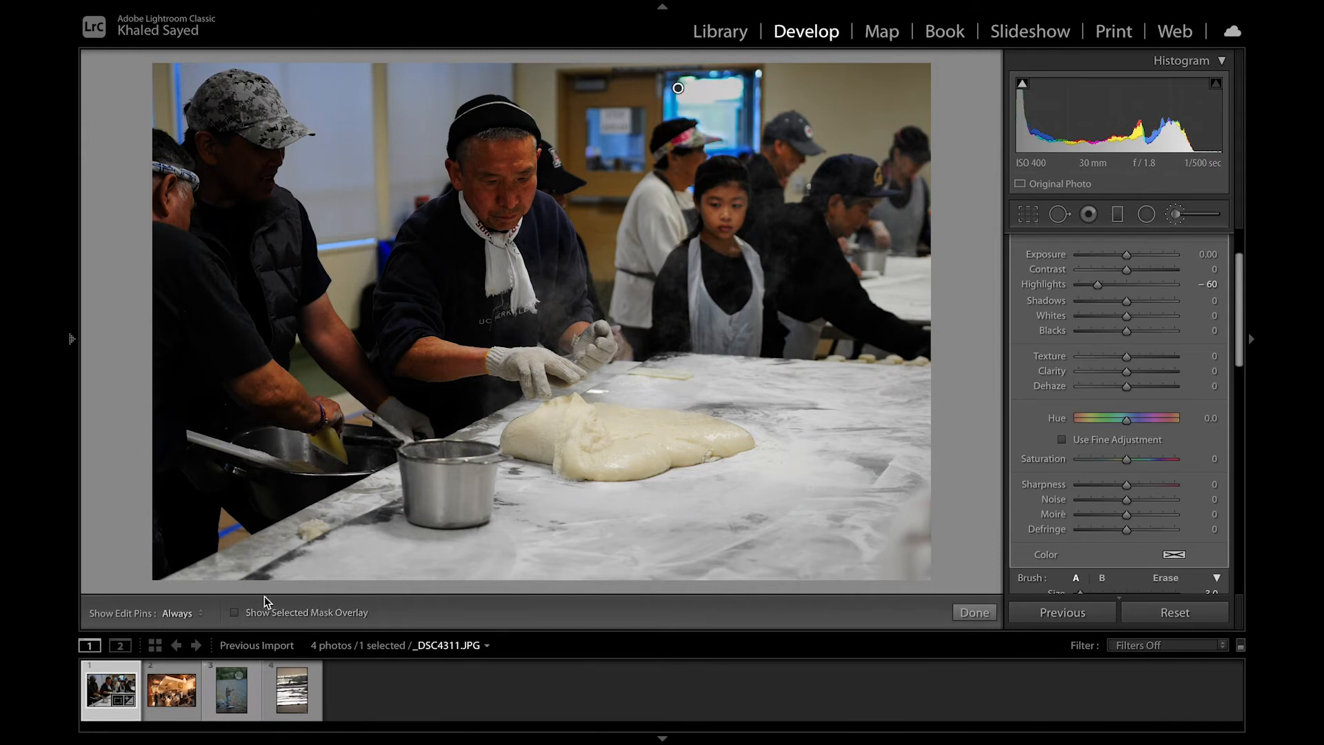
mouse_move(1099, 285)
left_mouse_down()
mouse_move(1174, 290)
mouse_move(1062, 293)
mouse_move(1181, 285)
mouse_move(1080, 286)
mouse_move(1176, 286)
mouse_move(1095, 287)
mouse_move(1106, 287)
left_mouse_up()
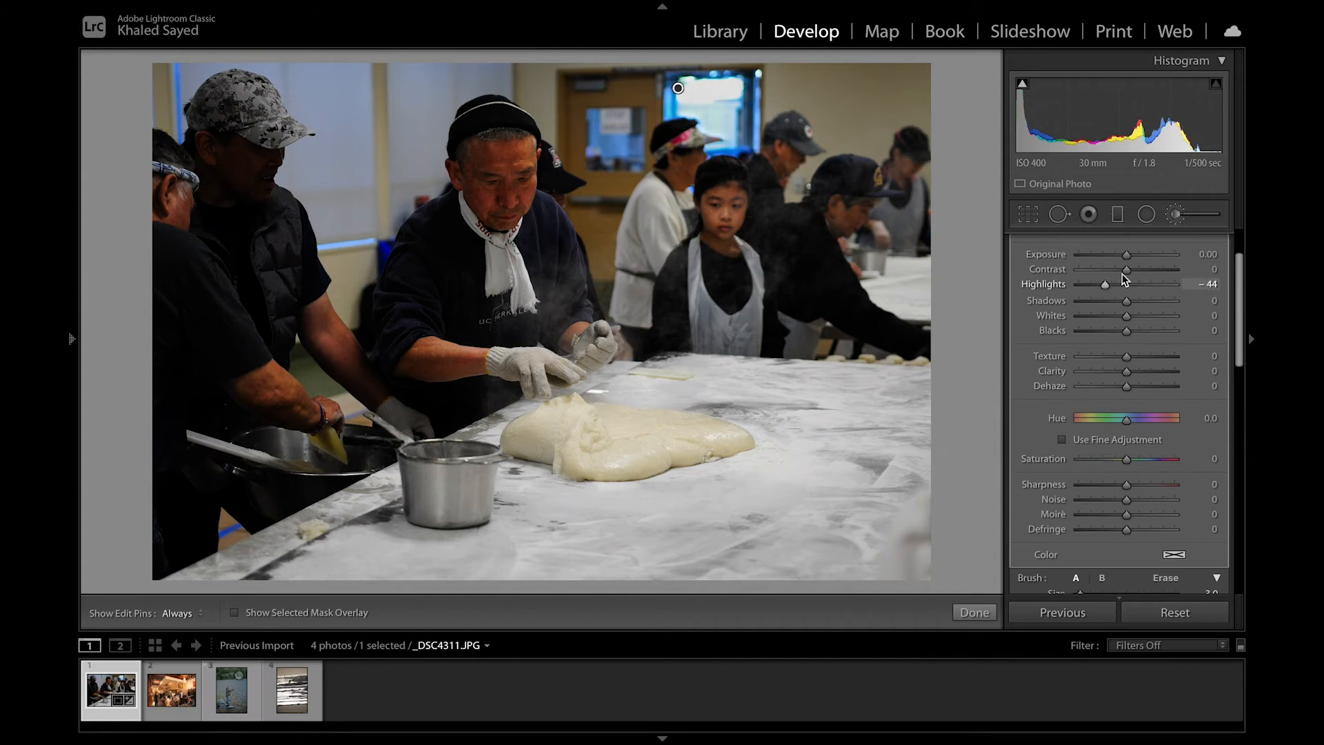
left_click_drag(1127, 255, 1124, 256)
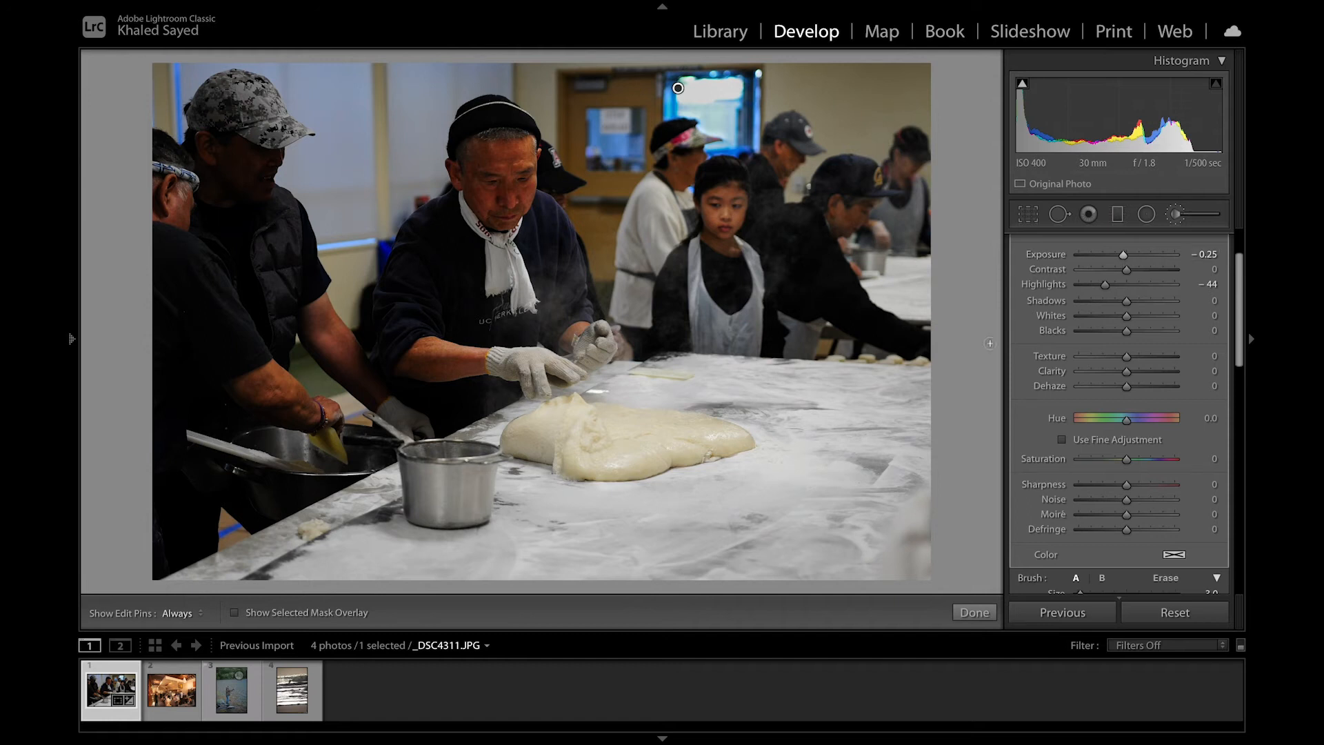
left_click(974, 612)
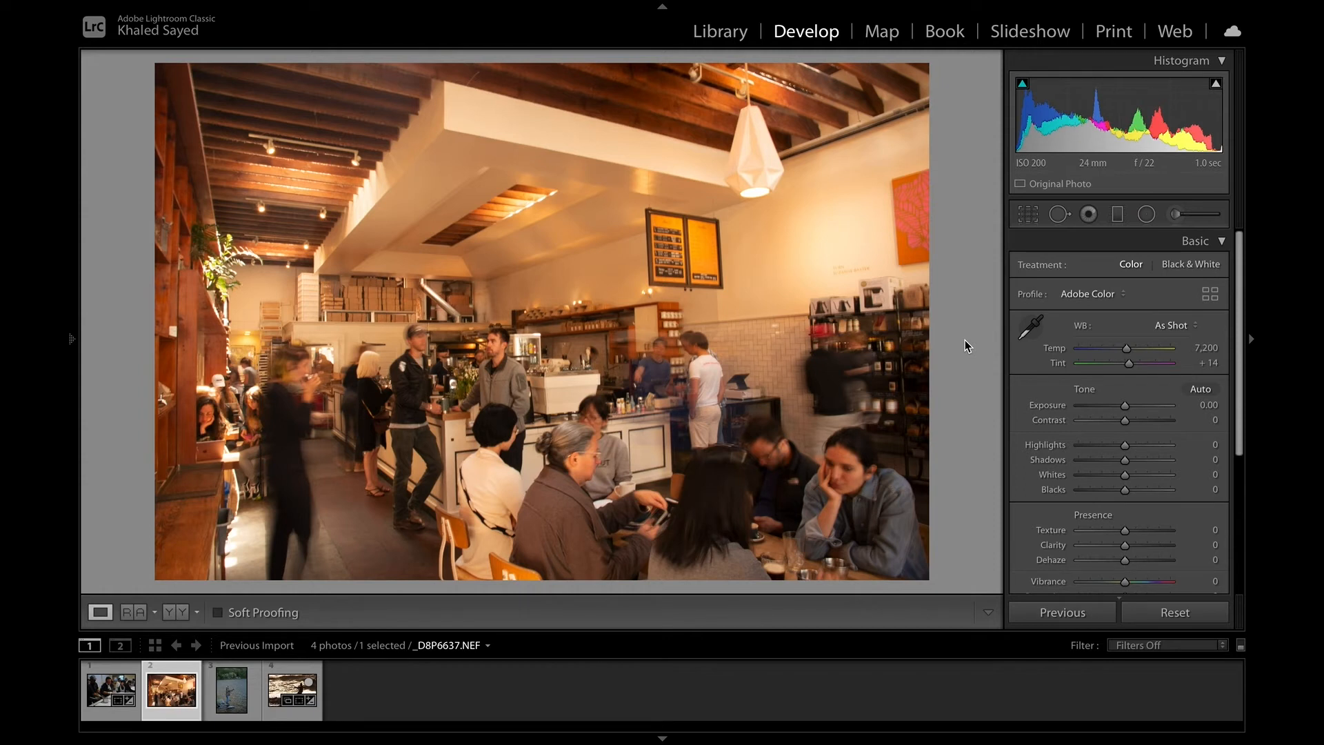
Step: Try a white balance sampled from the standing man's white T-shirt in the café photo with Temp 5,630, and undo it
left_click(1035, 330)
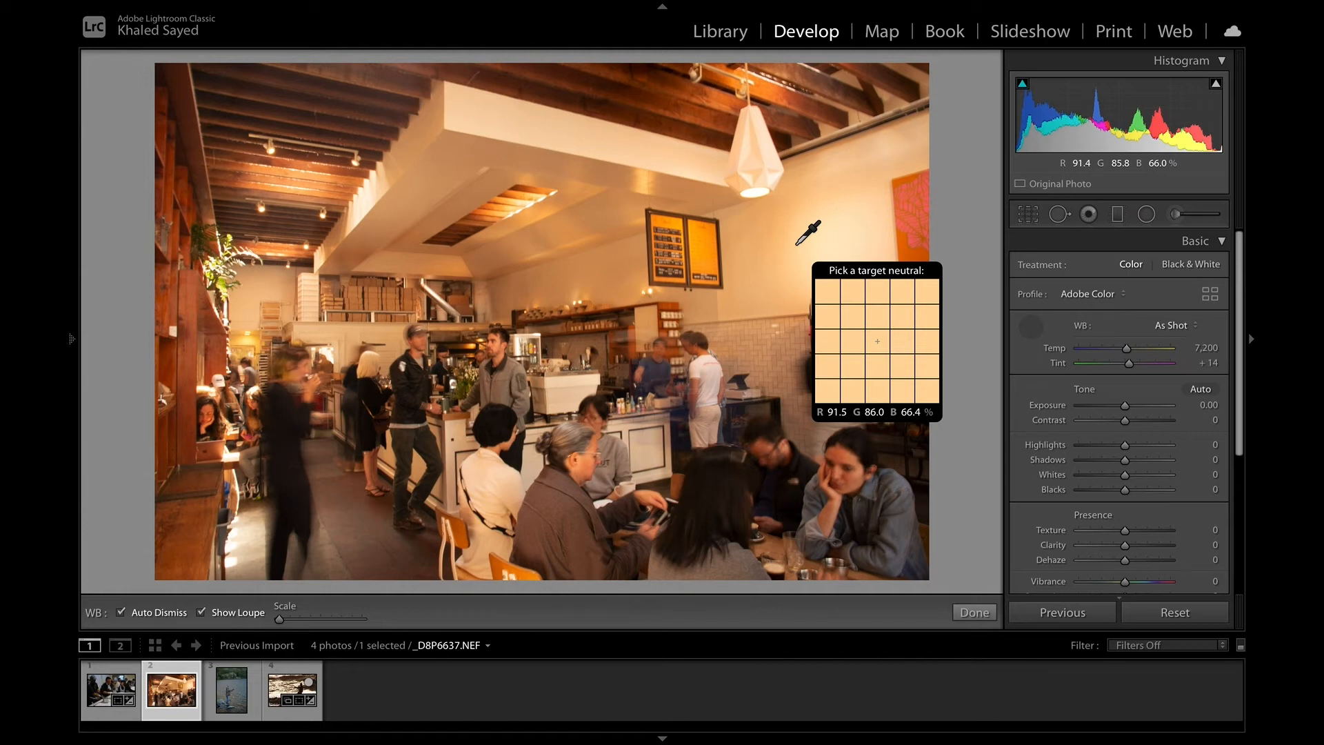
key("Escape")
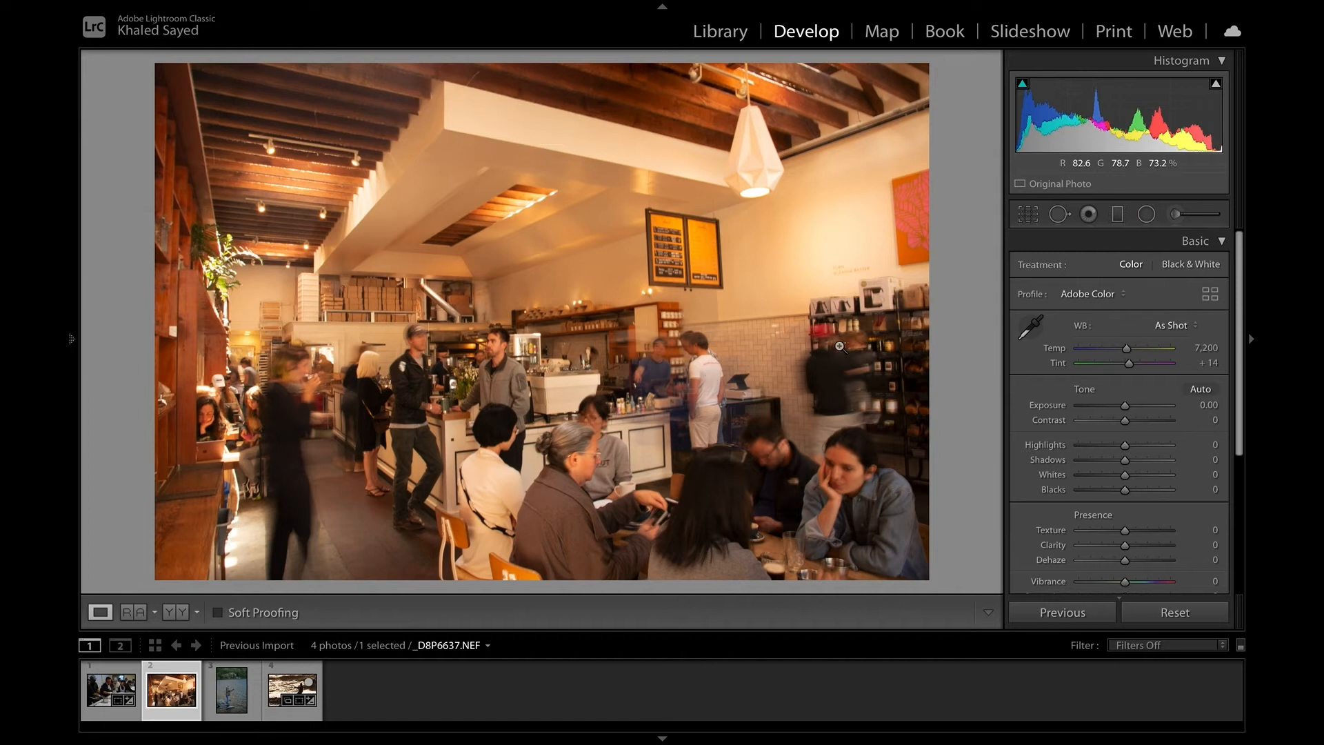
left_click(1031, 327)
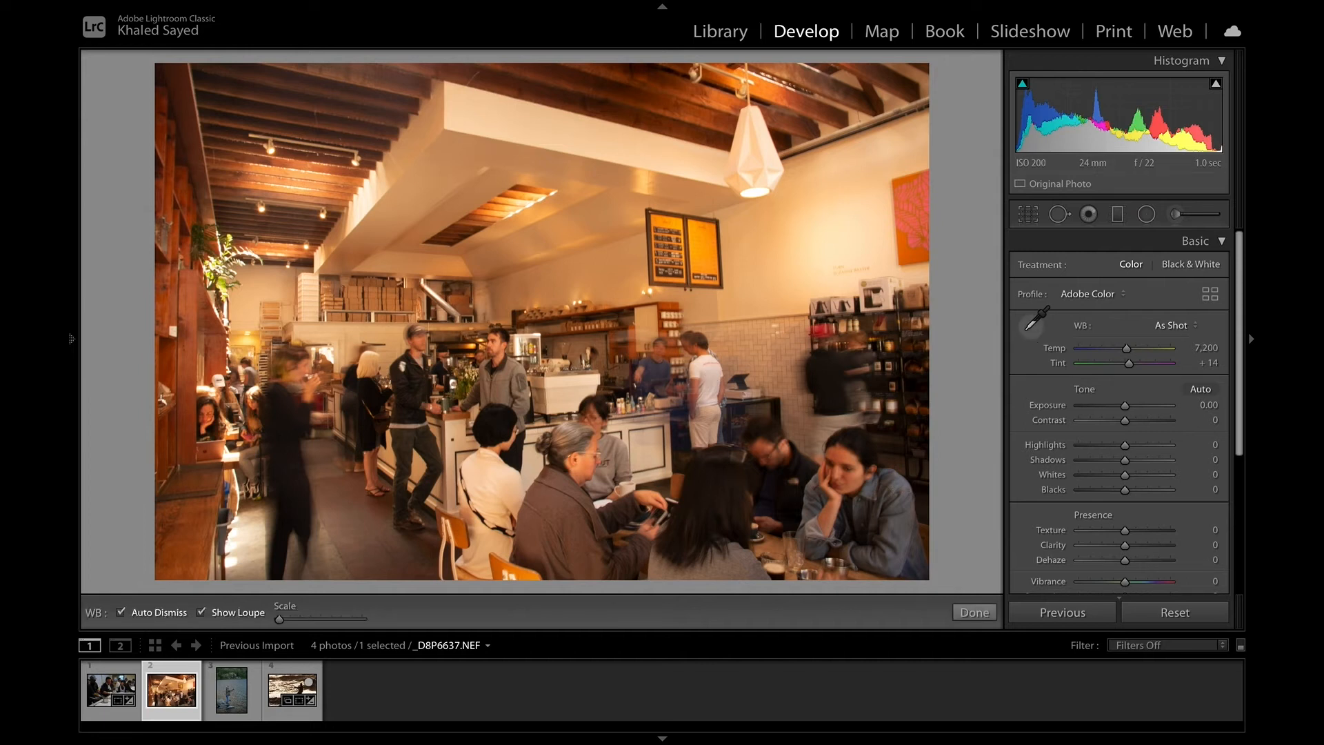
left_click(714, 374)
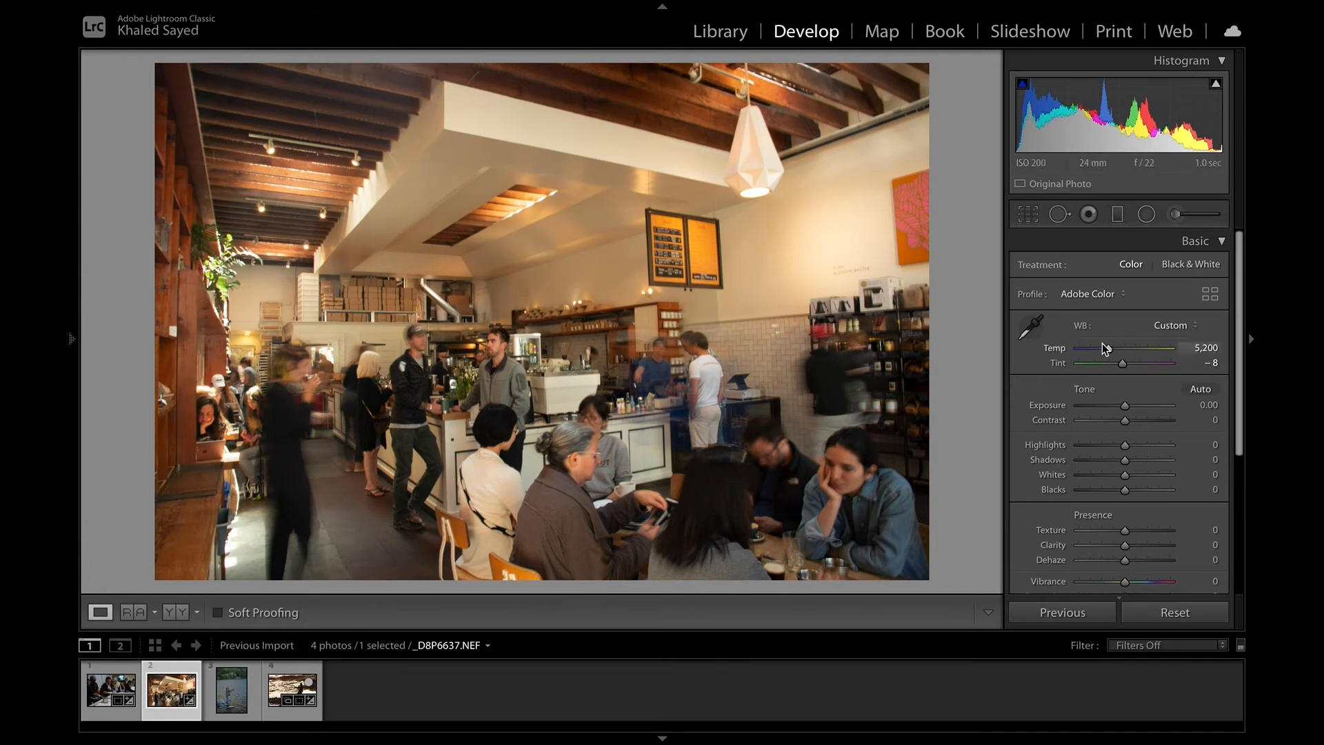
left_click_drag(1109, 349, 1111, 349)
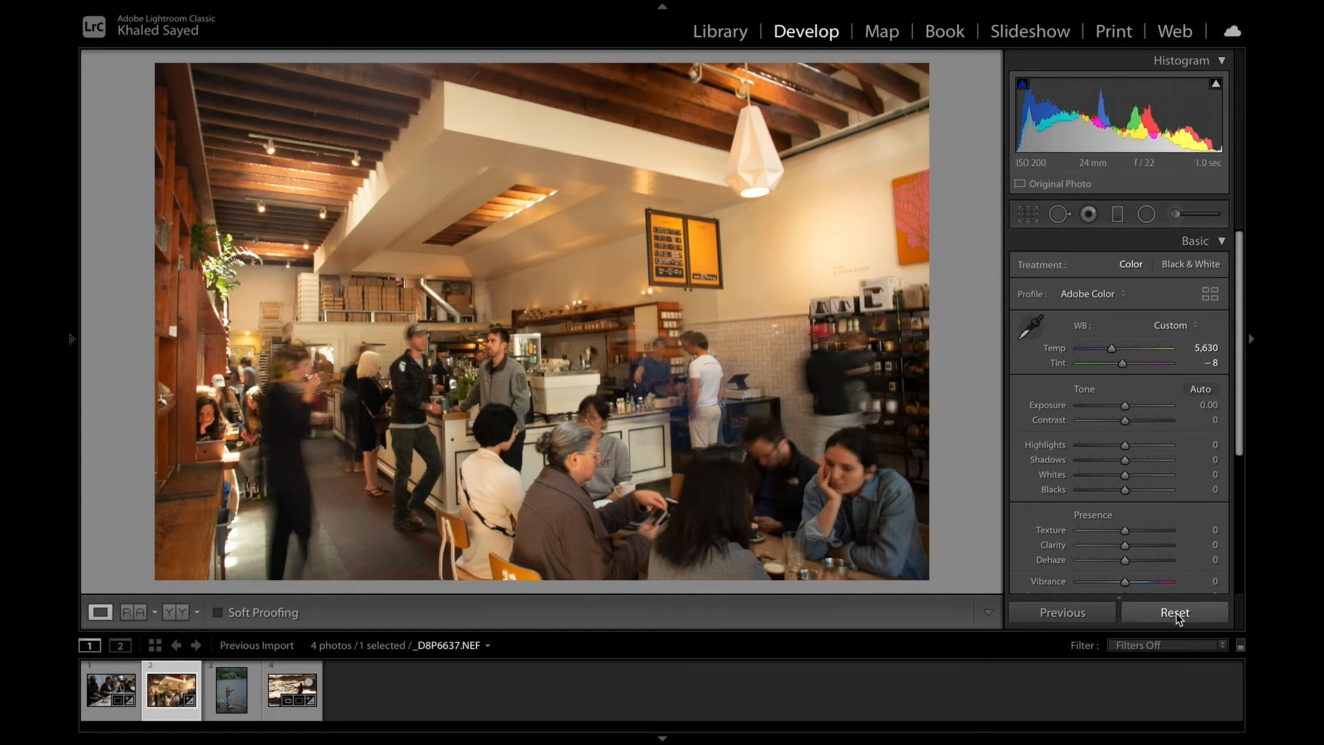
key("ctrl+z")
key("ctrl+z")
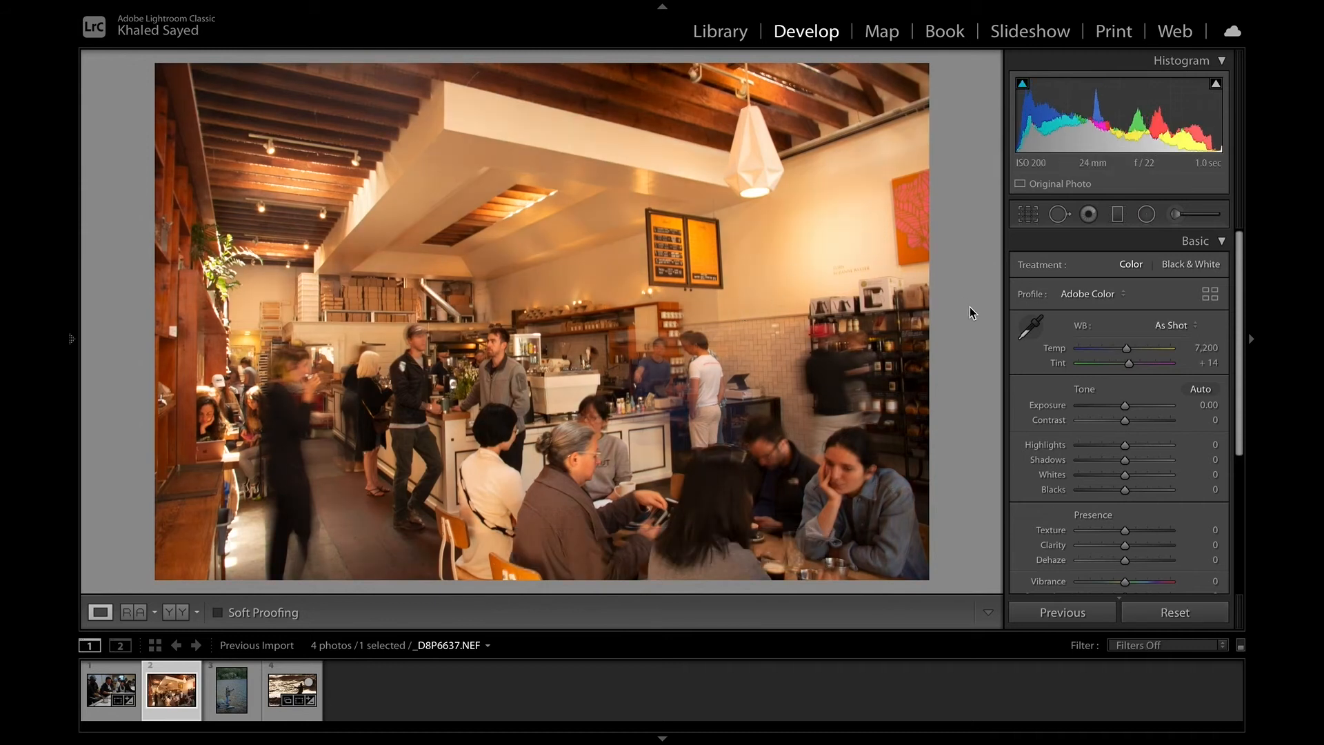
Step: Sample the white balance from the white T-shirt once more and undo the result
left_click(1030, 326)
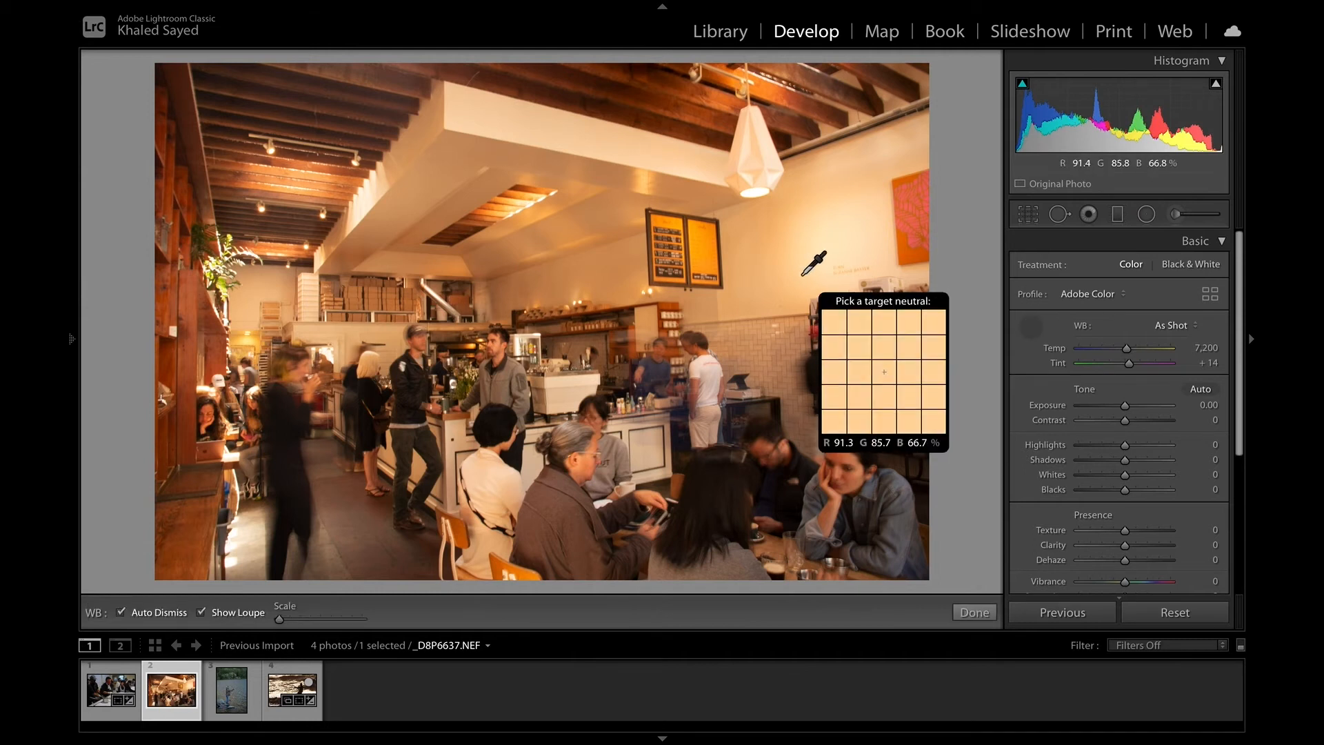
left_click(707, 373)
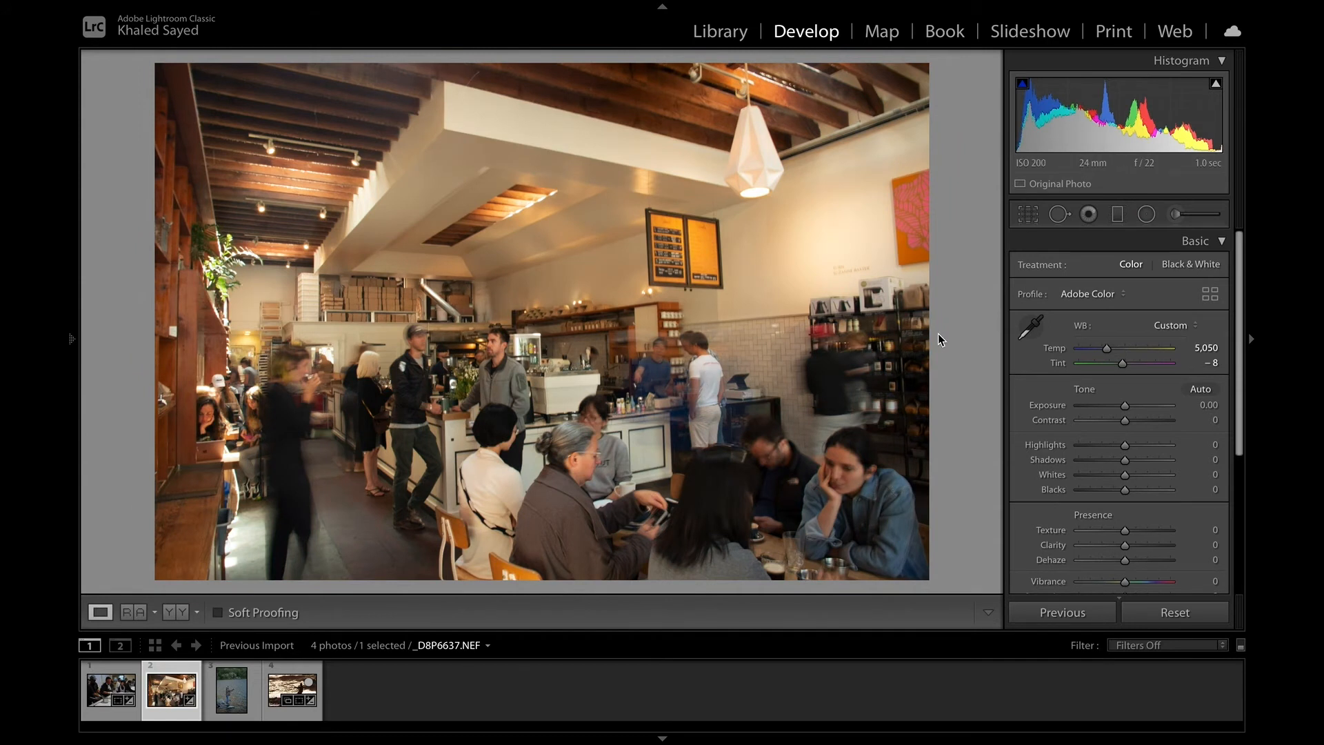
key("ctrl+z")
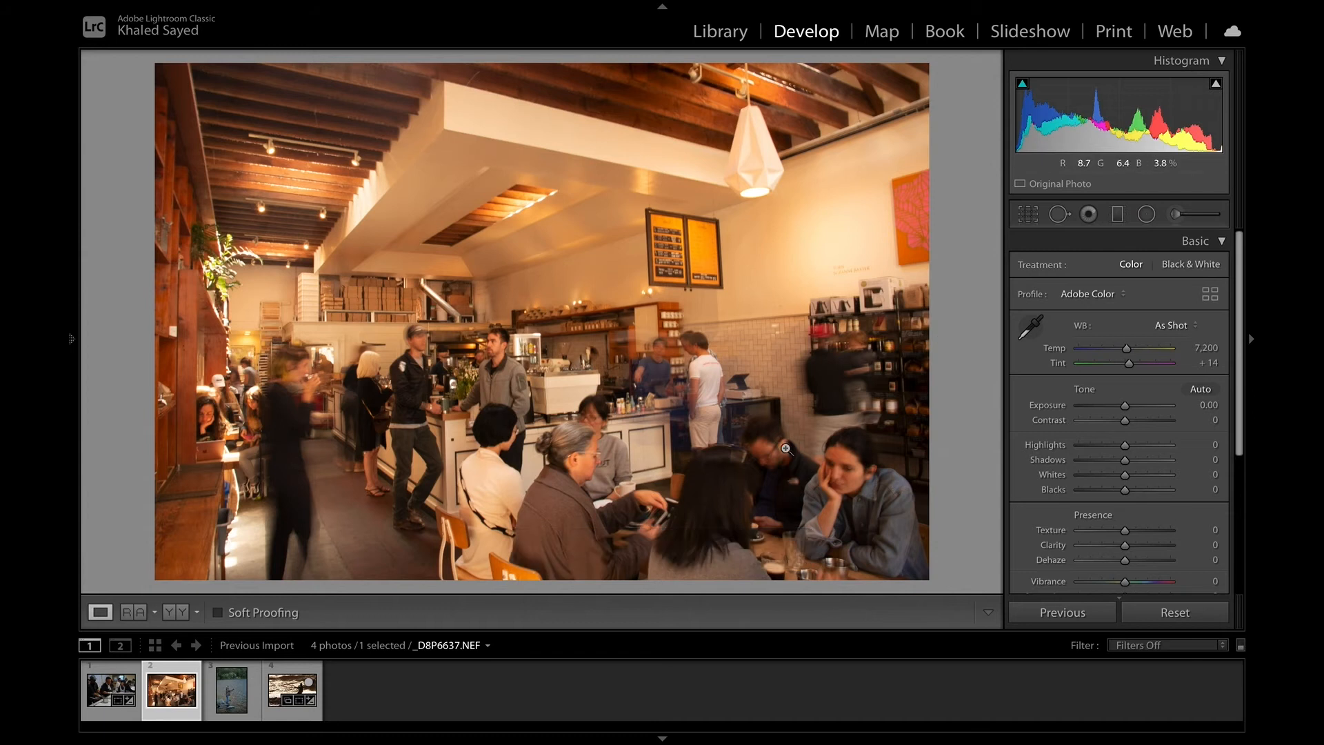
Step: Set the café photo's white balance by sampling the black clothing of the blonde woman at the counter
left_click(1031, 327)
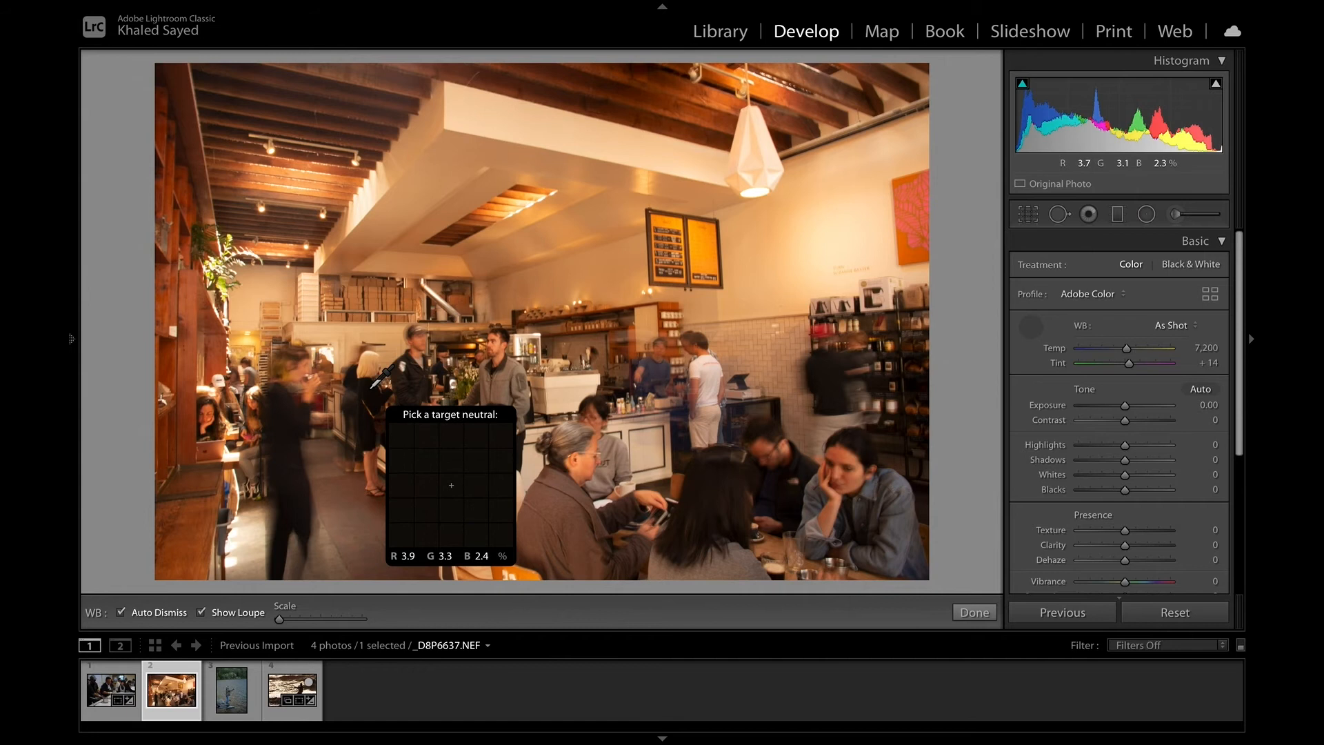
left_click(371, 389)
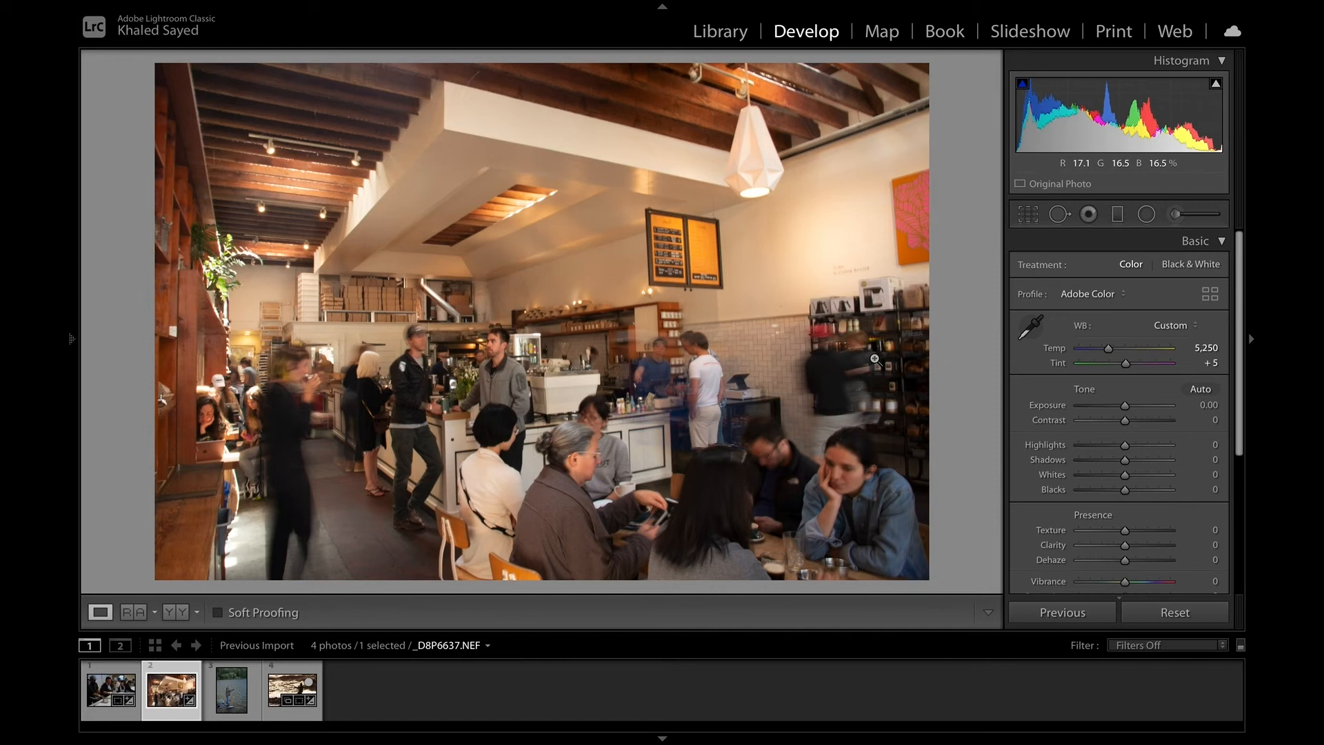
Step: Try the Black & White treatment on the café photo and undo it
left_click(1193, 268)
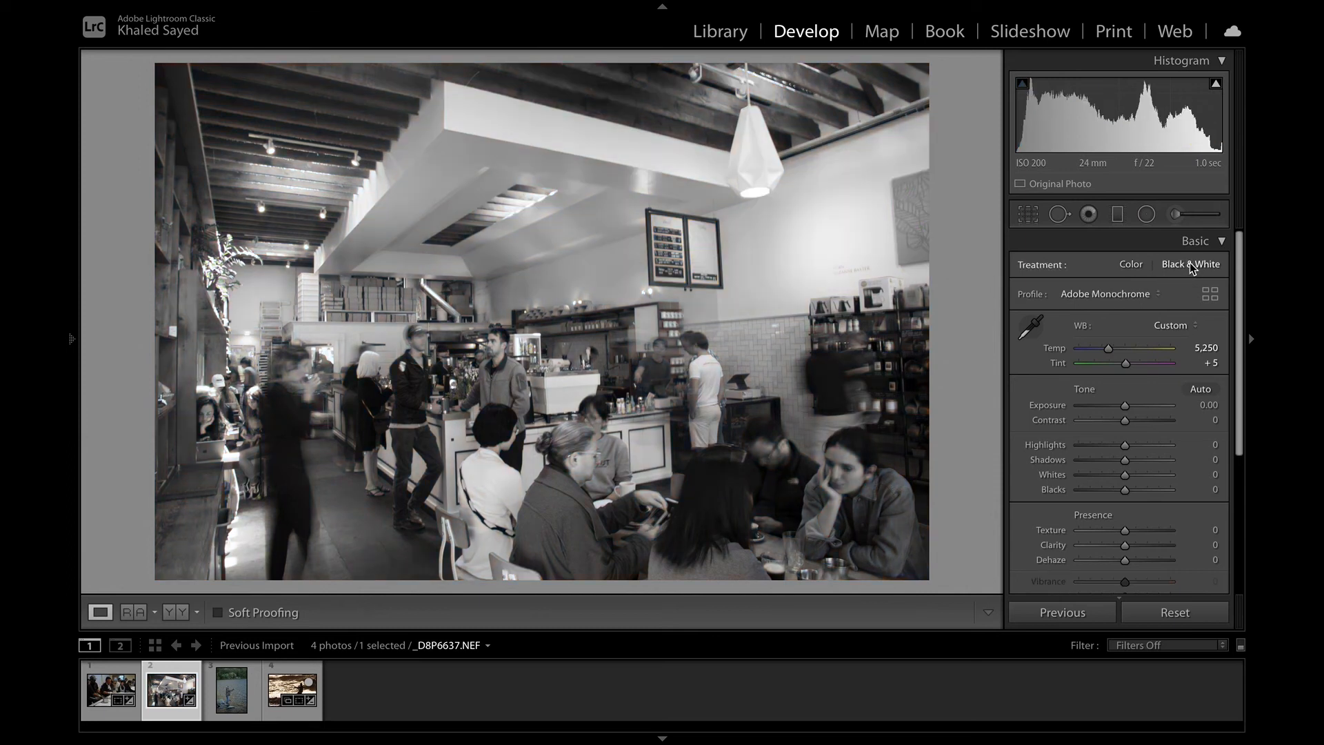
key("ctrl+z")
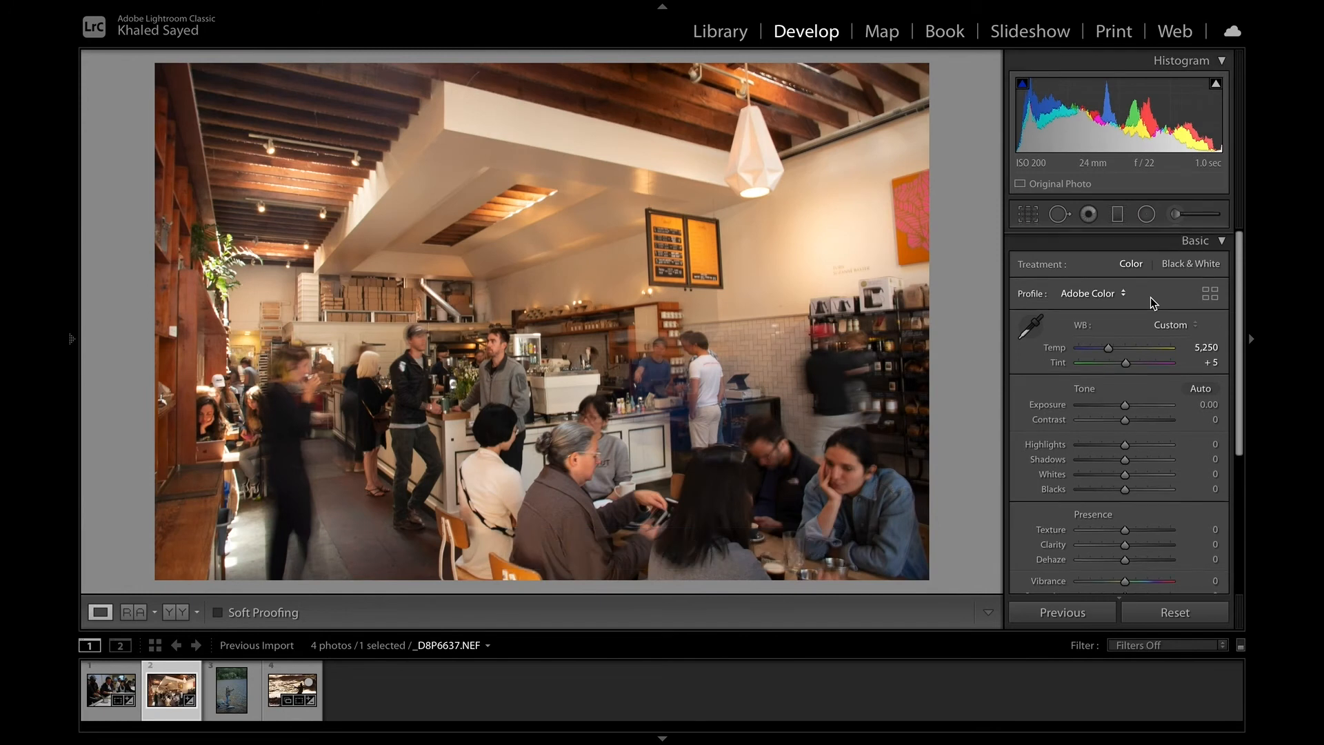
Step: Turn the café photo monochrome by setting Saturation to −100, and strengthen its tones with slightly more Contrast
scroll(1151, 296, "down", 3)
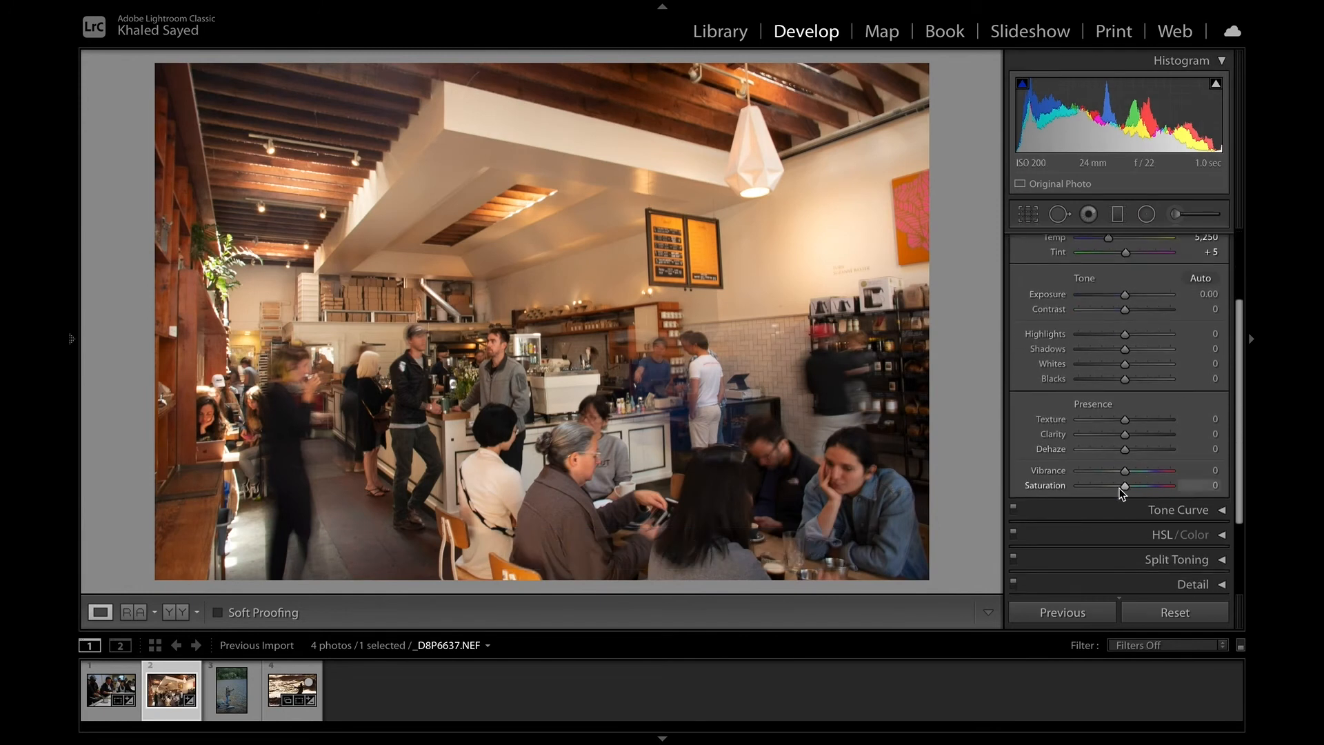
left_click_drag(1124, 486, 1032, 486)
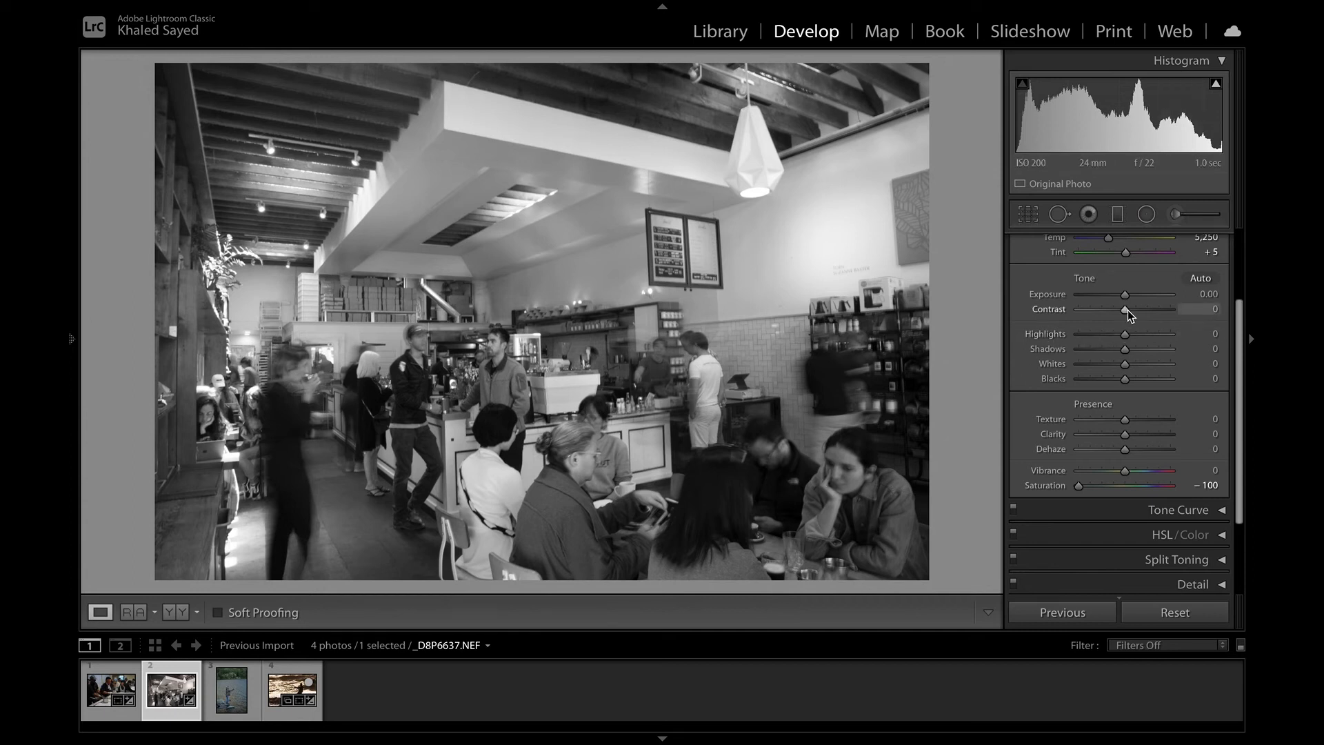
left_click_drag(1128, 309, 1134, 309)
left_click_drag(1119, 368, 1142, 378)
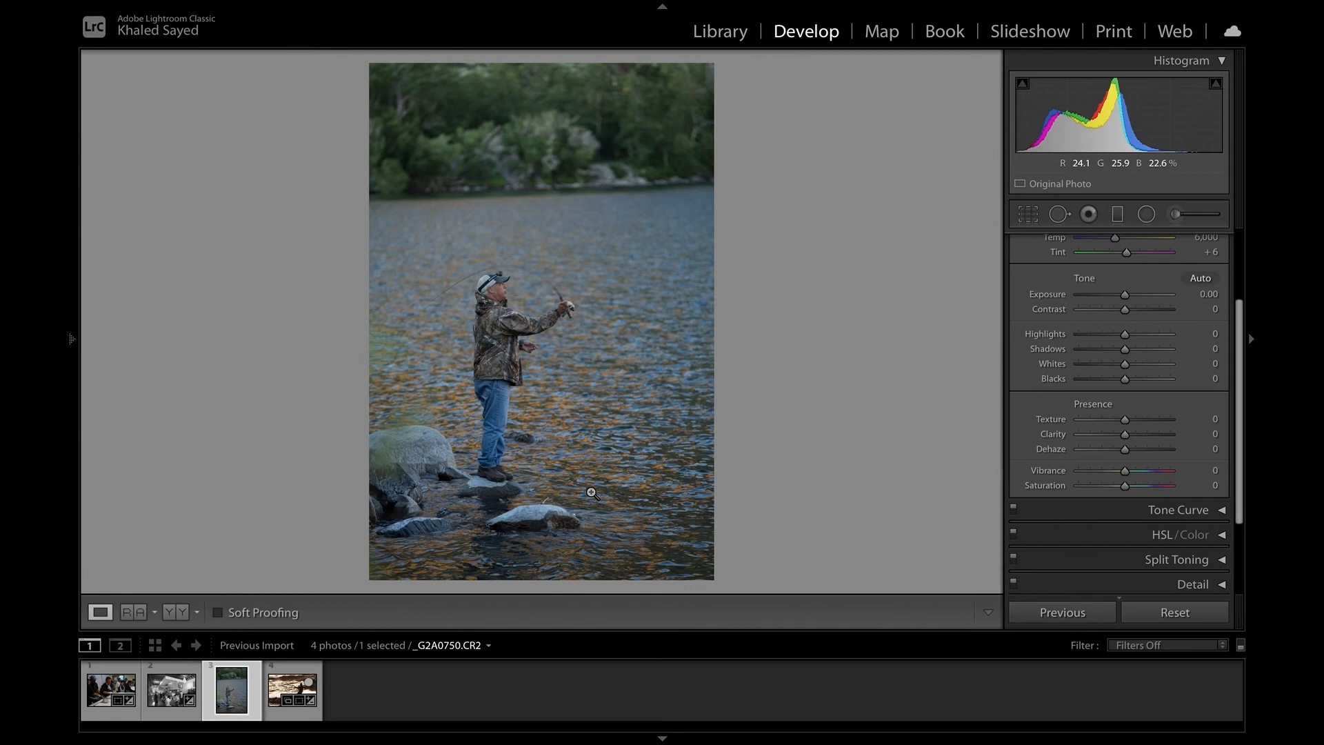
Step: Crop the fisherman photo to a landscape frame around him, cutting off the far shore, his lower legs and the foreground rocks
scroll(1027, 227, "up", 3)
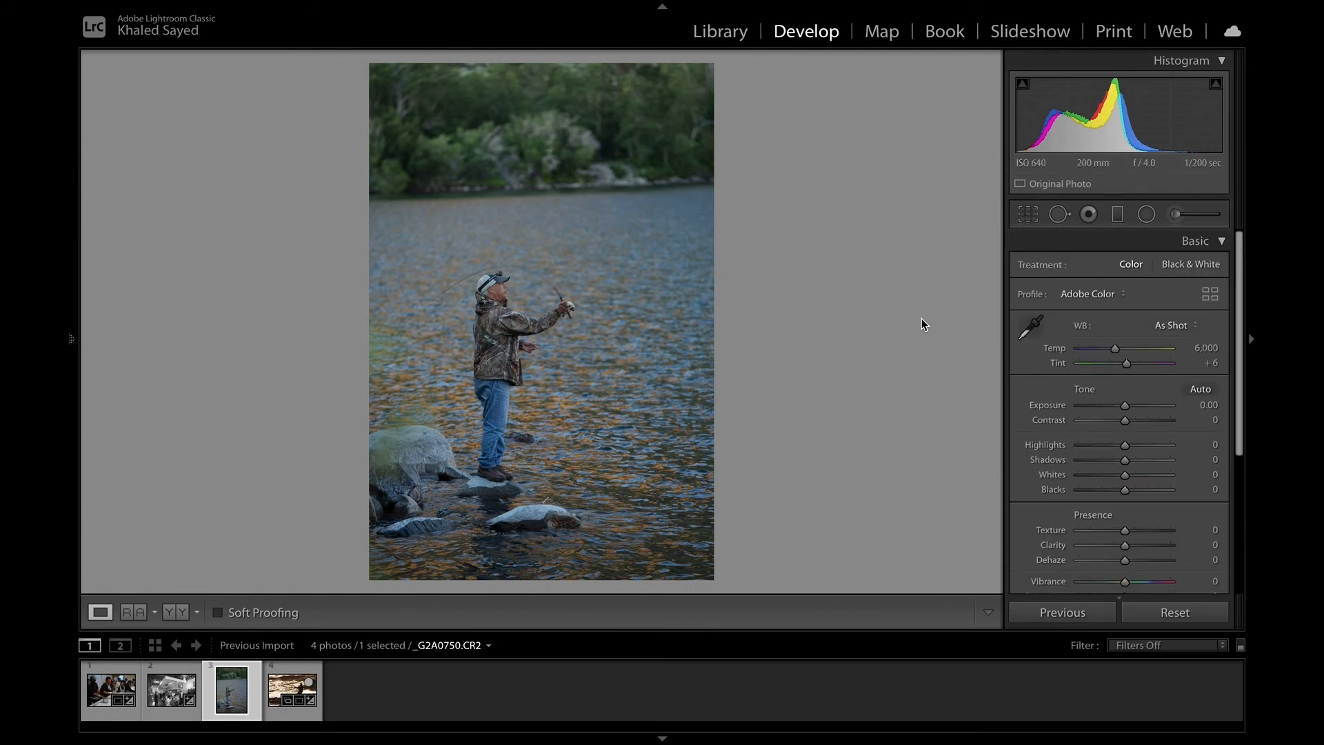
left_click(1029, 215)
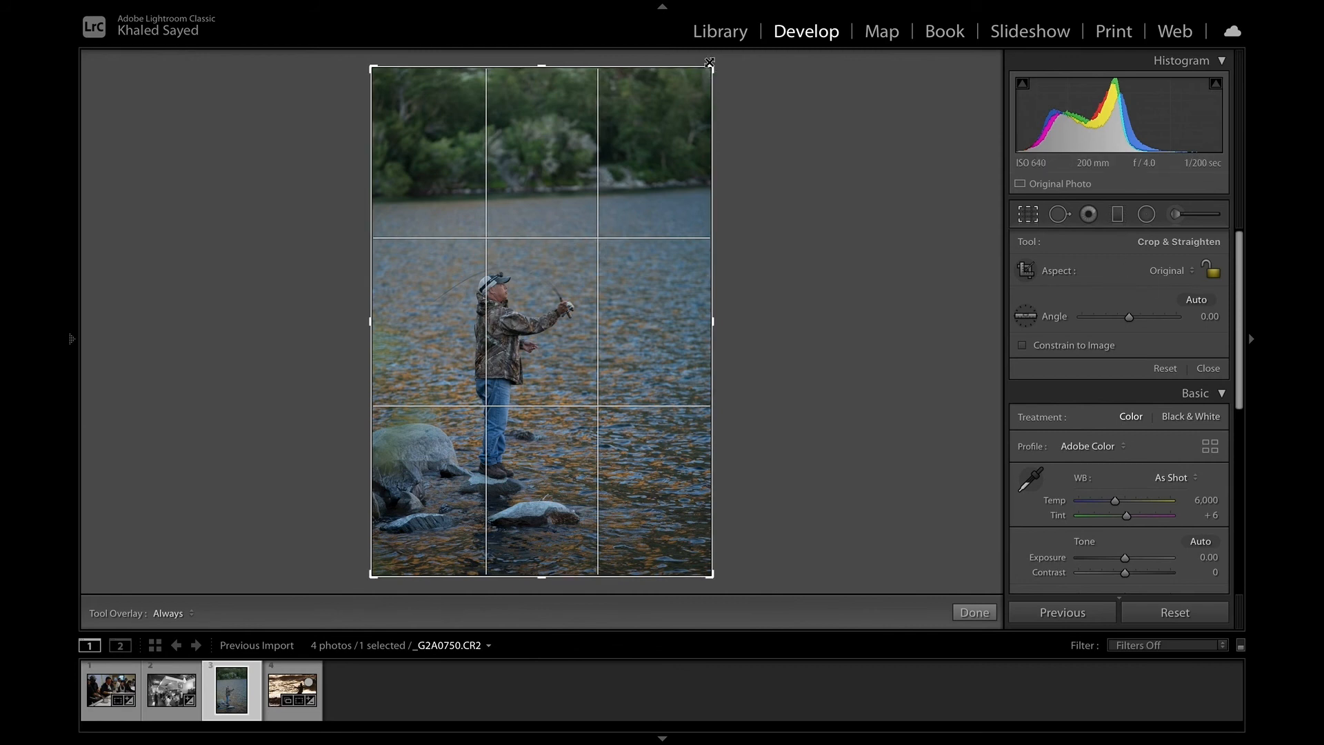
left_click_drag(711, 66, 710, 150)
left_click_drag(711, 493, 711, 430)
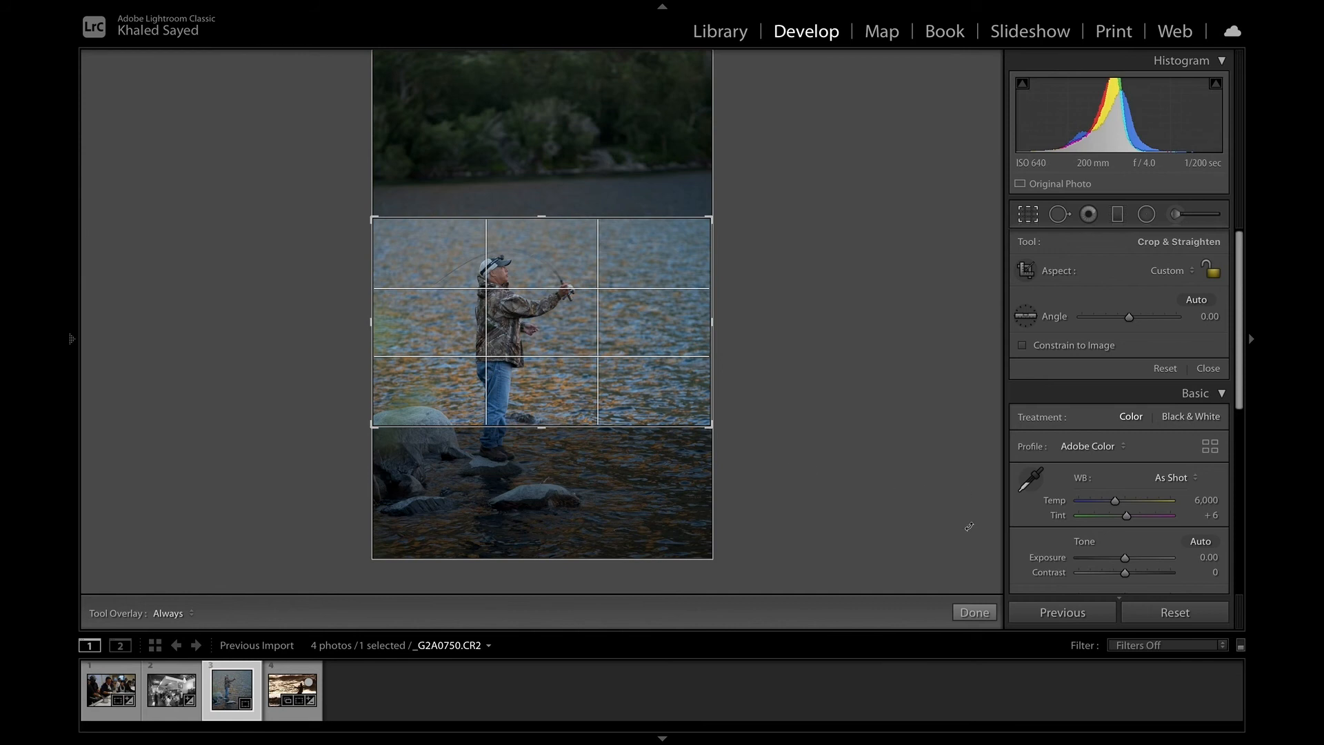
left_click(975, 613)
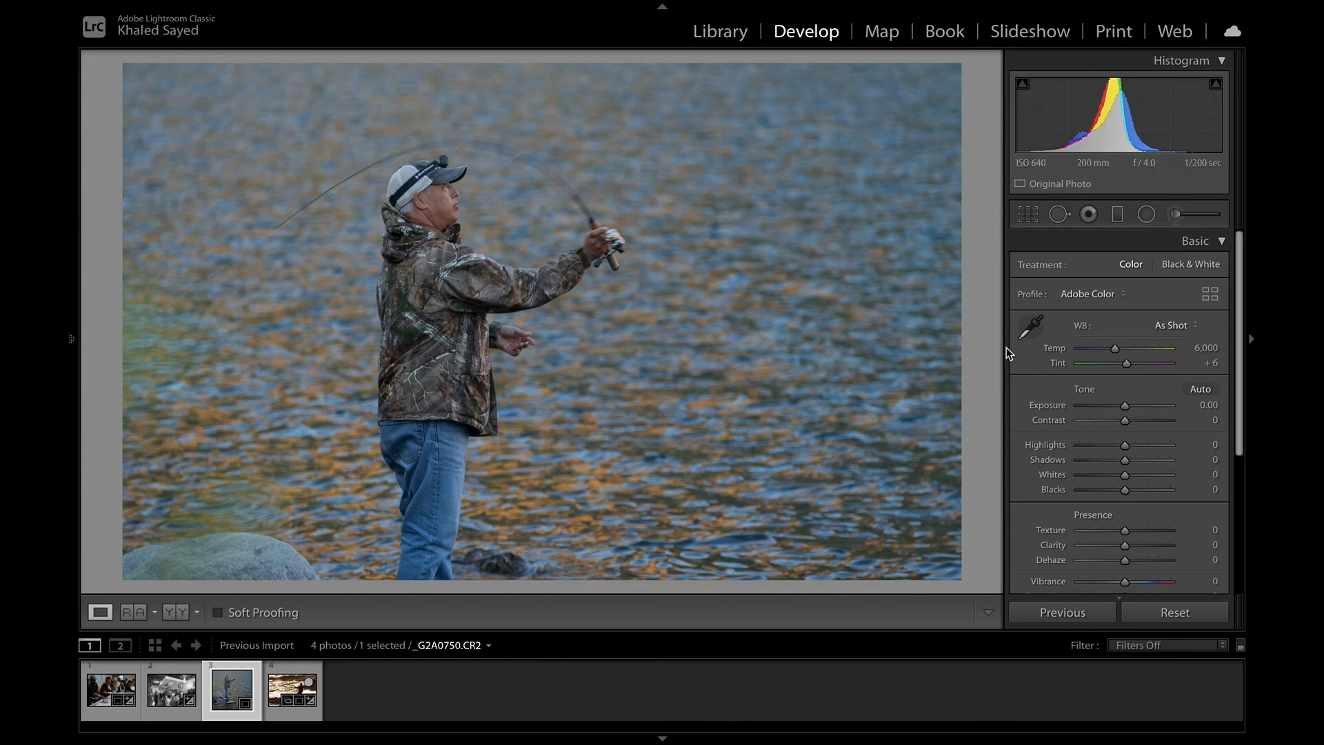
Step: Set the fisherman photo's white balance by sampling the dark shaded part of his camouflage jacket, and lower Temp slightly
left_click(1030, 327)
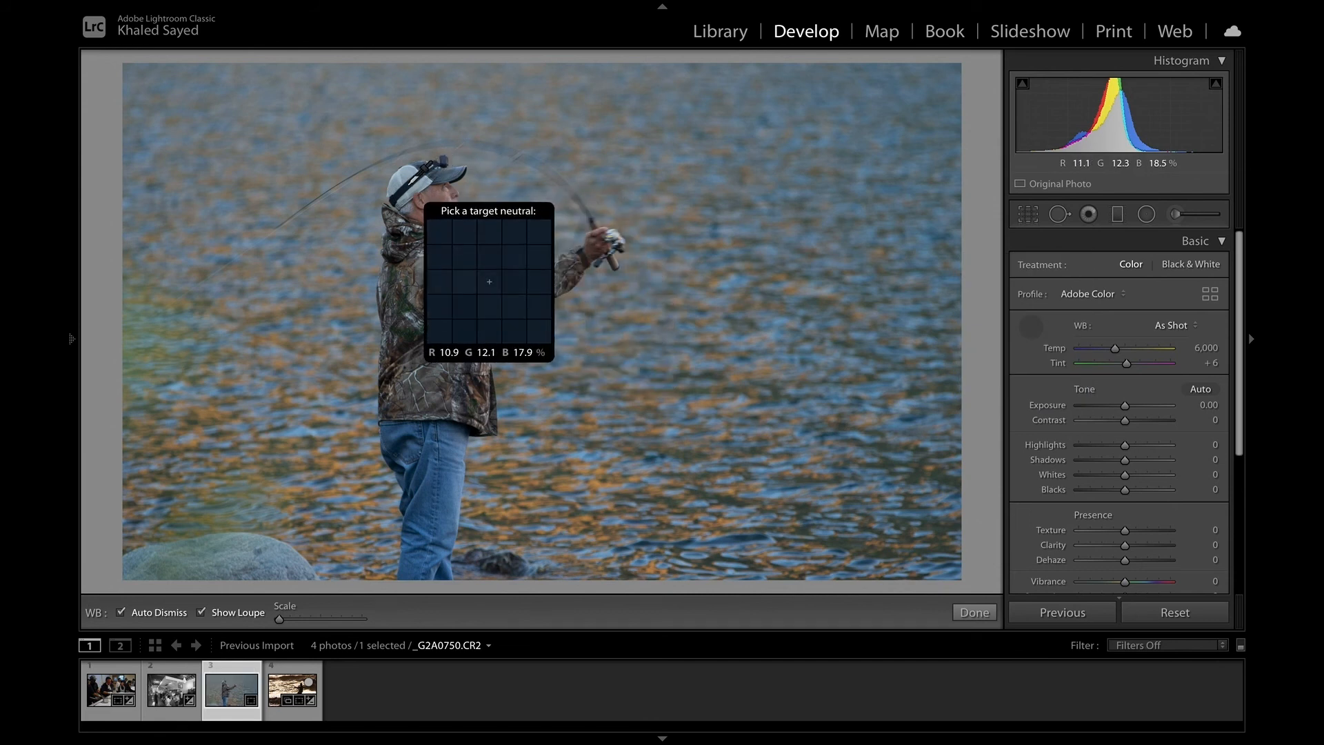
left_click(489, 281)
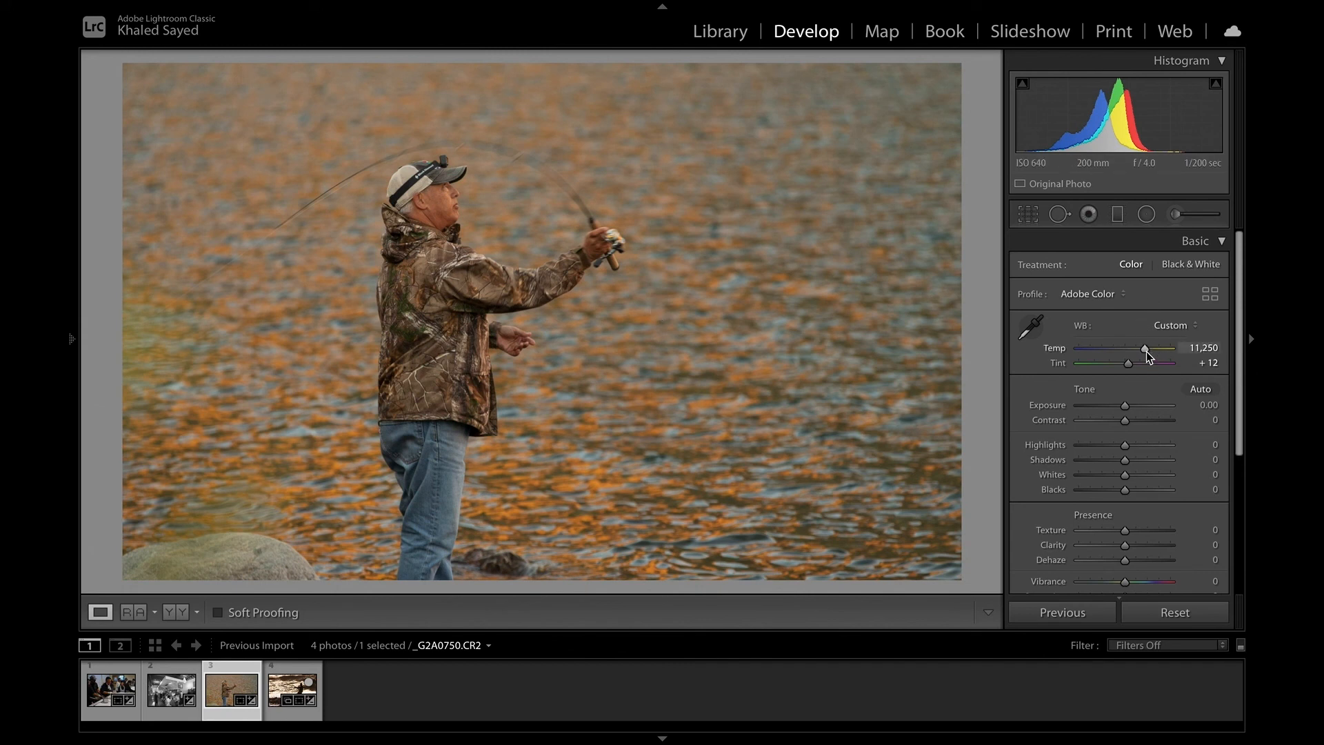
left_click_drag(1145, 349, 1138, 355)
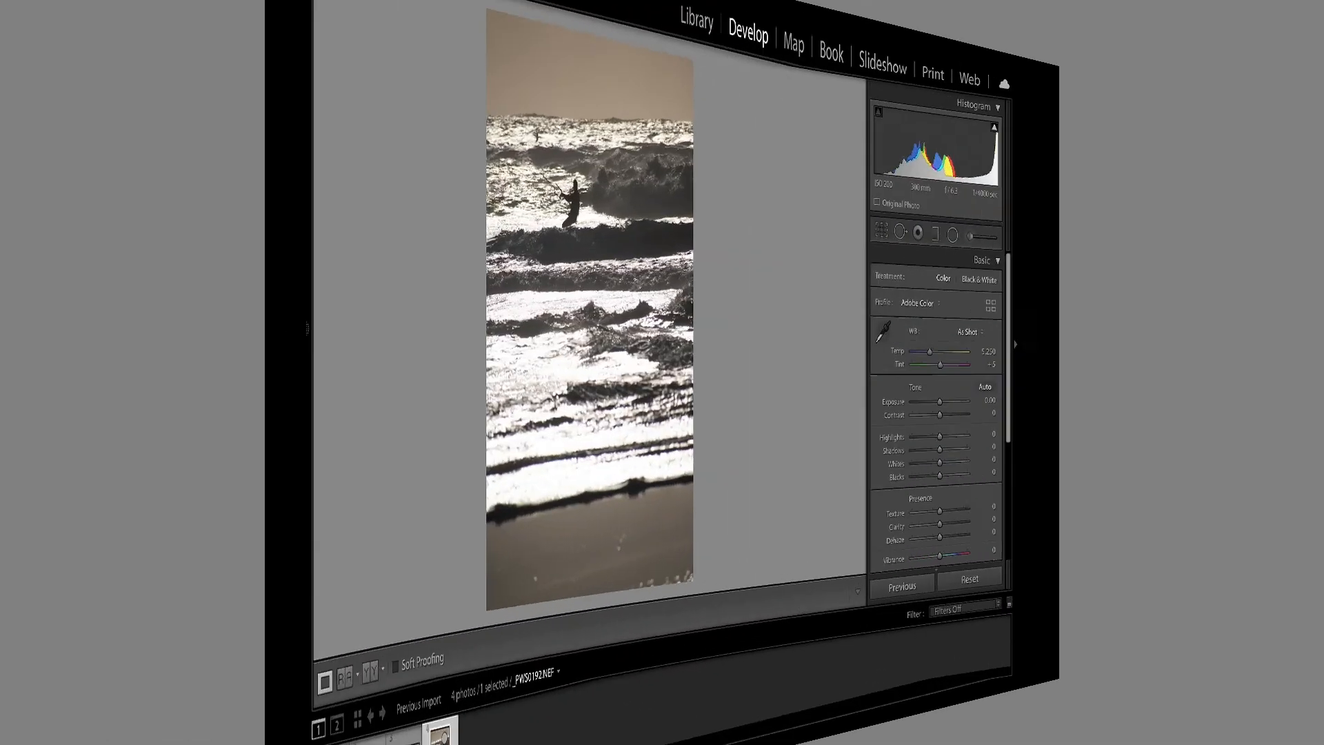
Step: Crop the kitesurfer photo _PWS0192.NEF to a small landscape frame around the surfer, excluding the sky and beach
left_click(283, 690)
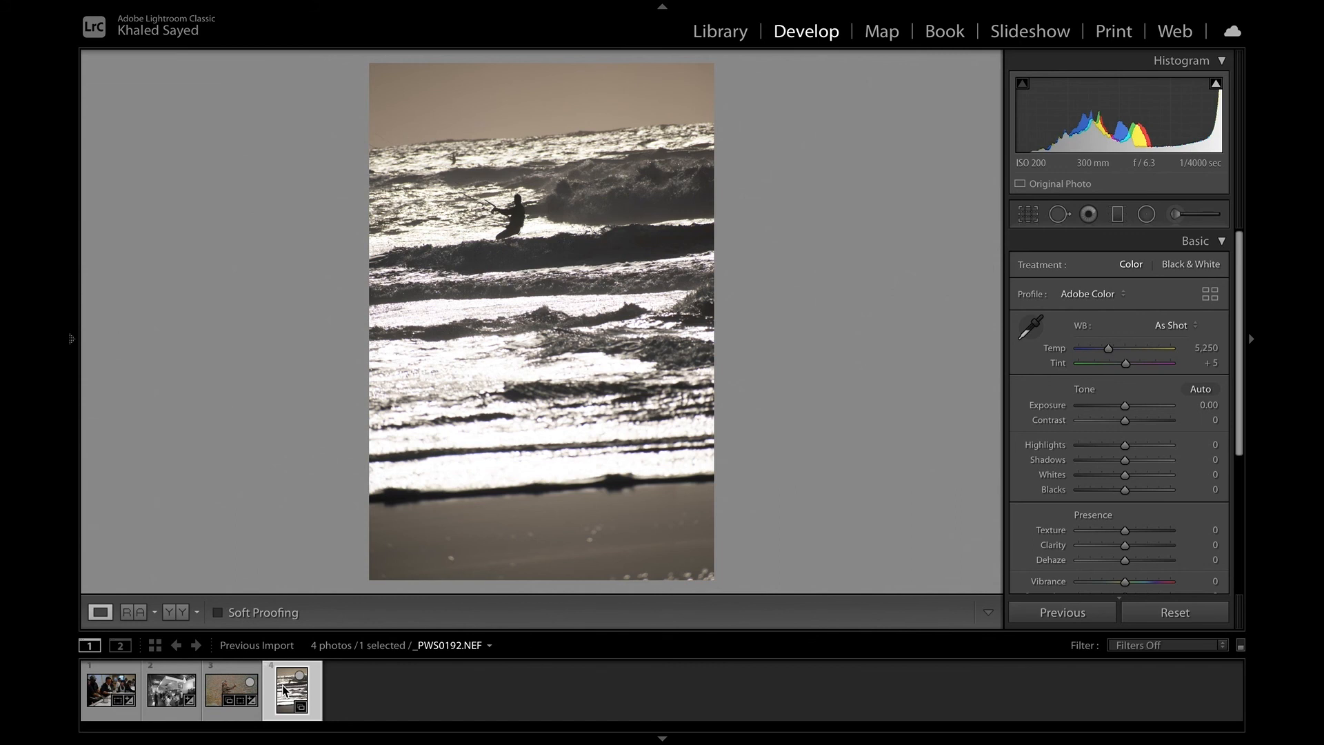
left_click(1026, 216)
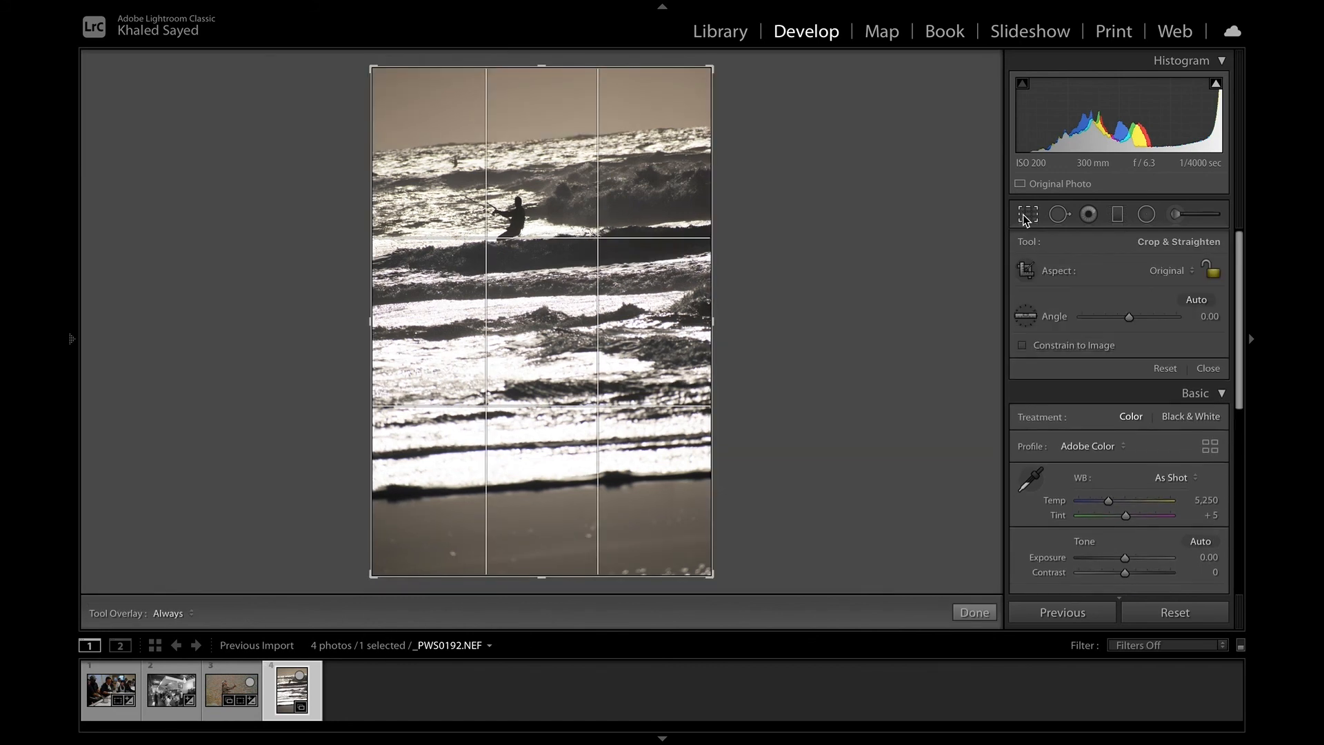
left_click_drag(712, 575, 680, 438)
left_click_drag(680, 206, 654, 254)
left_click_drag(655, 388, 652, 382)
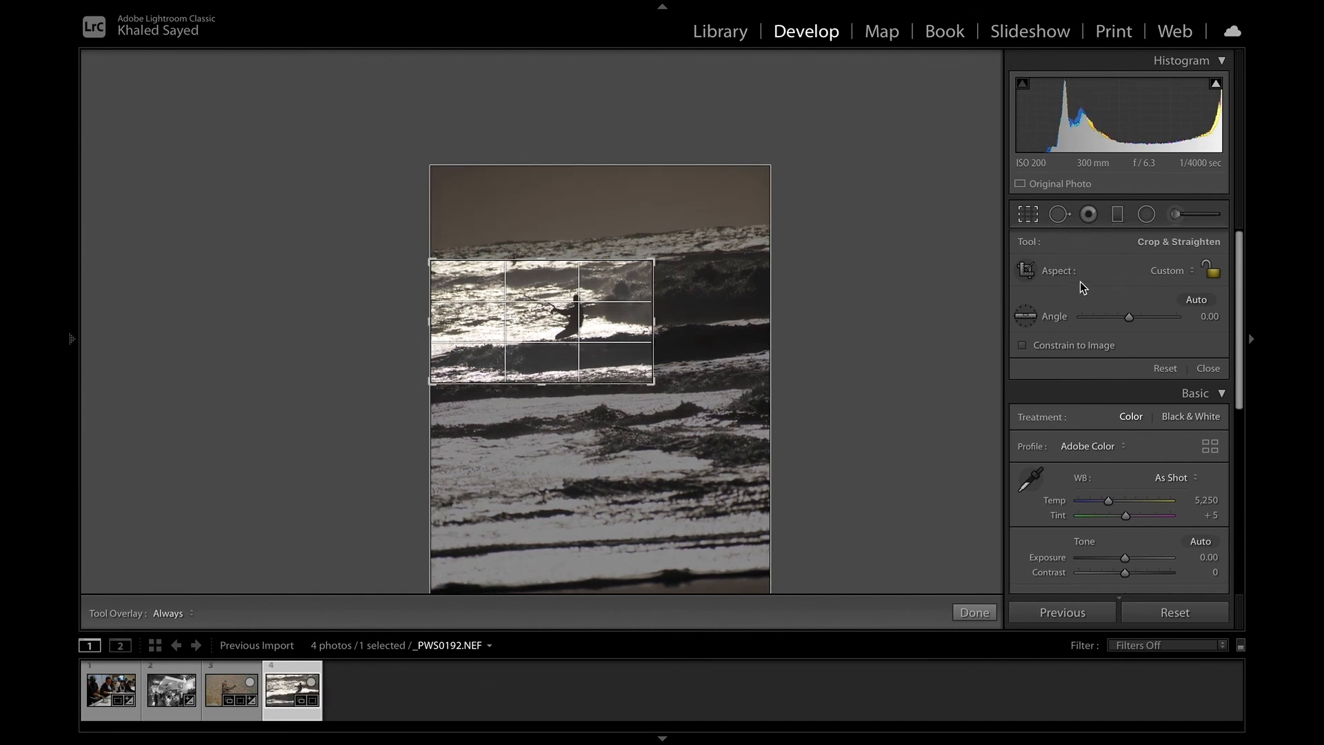
Step: Constrain the kitesurfer crop to the 2 x 3 / 4 x 6 aspect ratio and apply it
left_click(1184, 271)
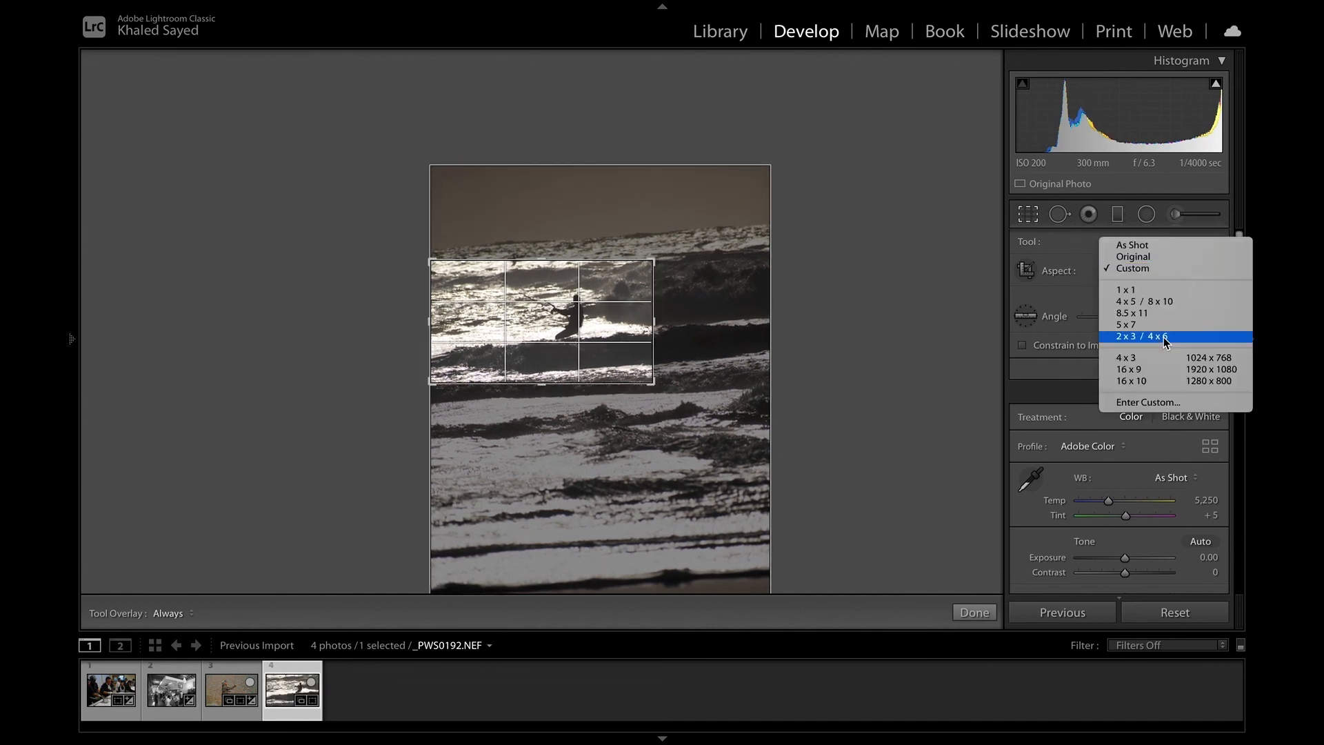
left_click(1163, 335)
left_click(1173, 272)
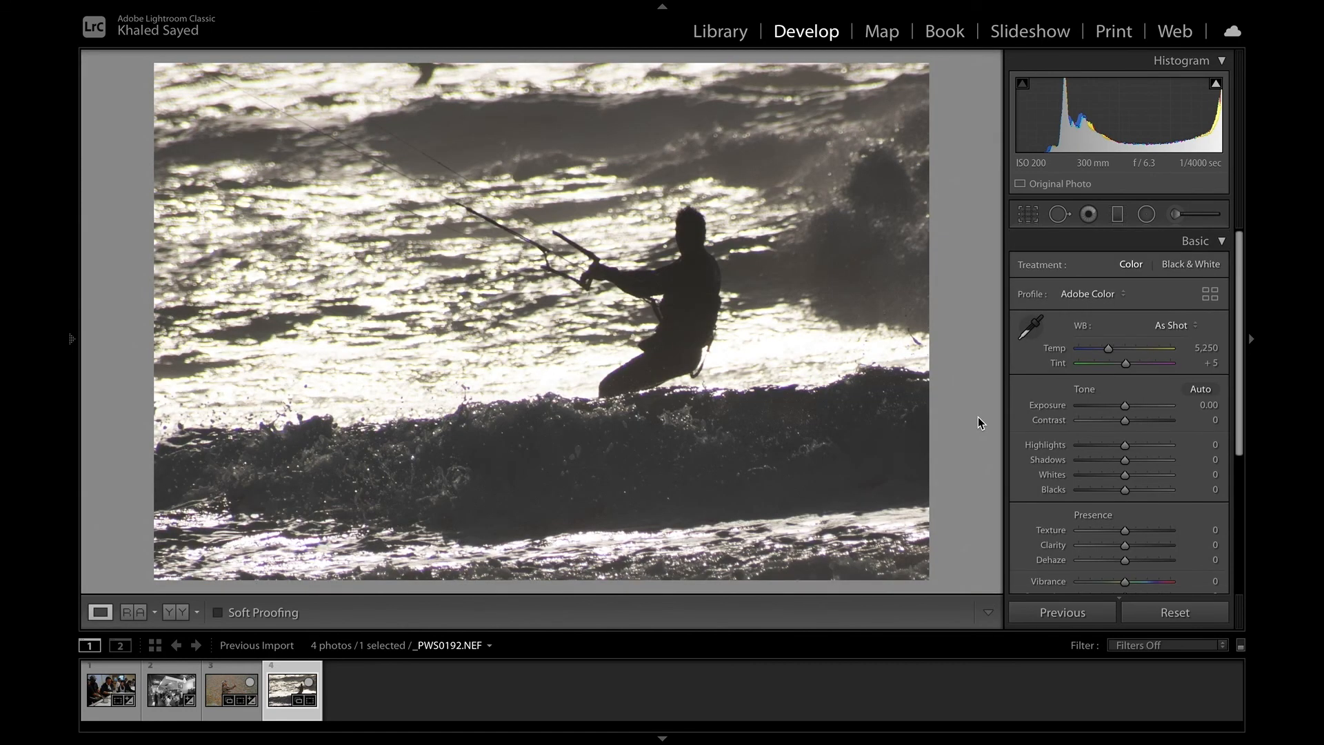
Step: Set the kitesurfer photo's Contrast to +53, Whites to −58 and Blacks to −27, and warm its Temp to 6,291
left_click_drag(1126, 420, 1149, 420)
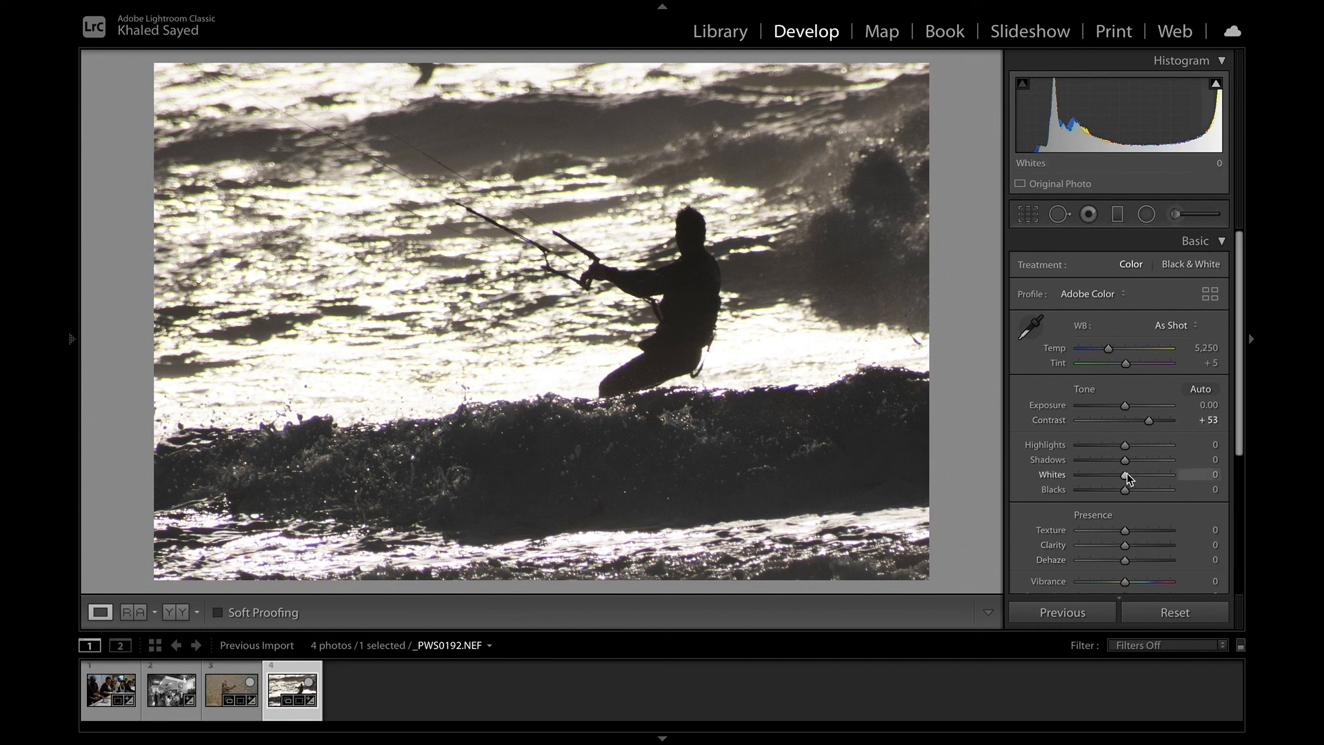
left_click_drag(1141, 475, 1113, 491)
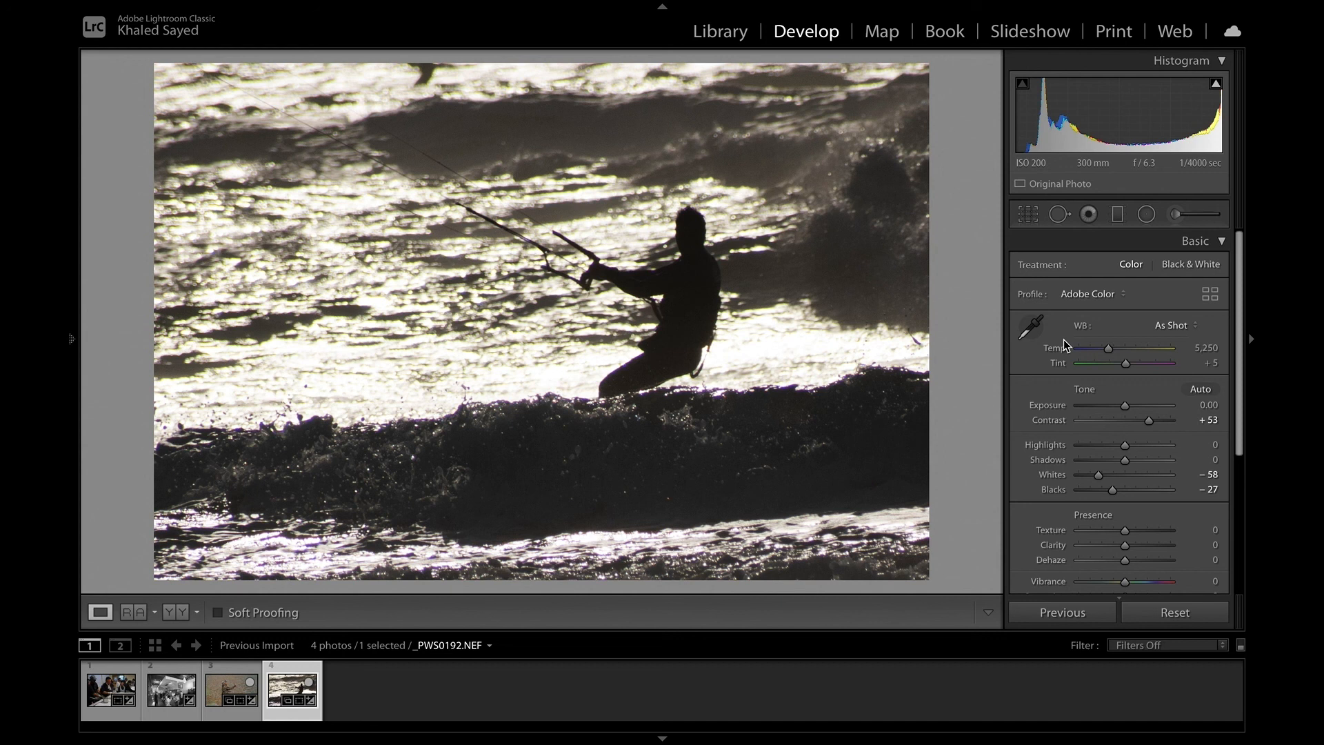
left_click_drag(1111, 349, 1119, 348)
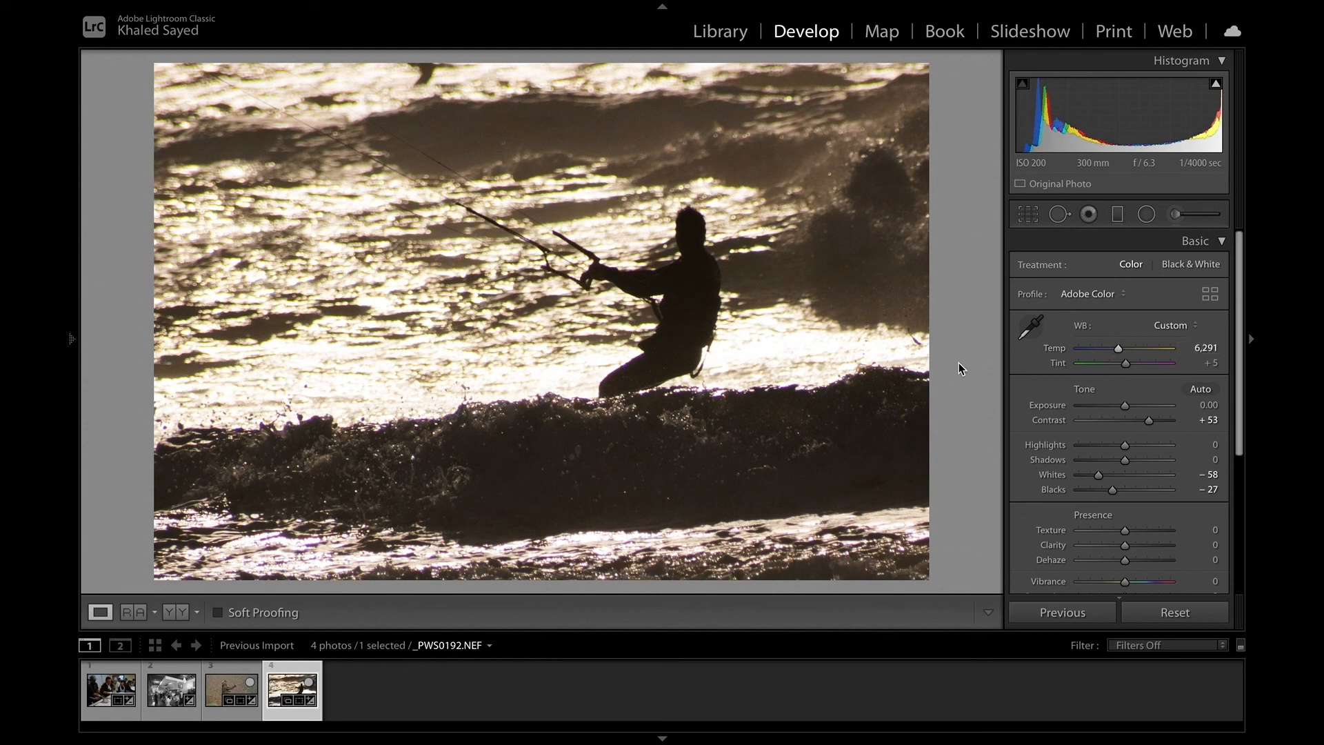